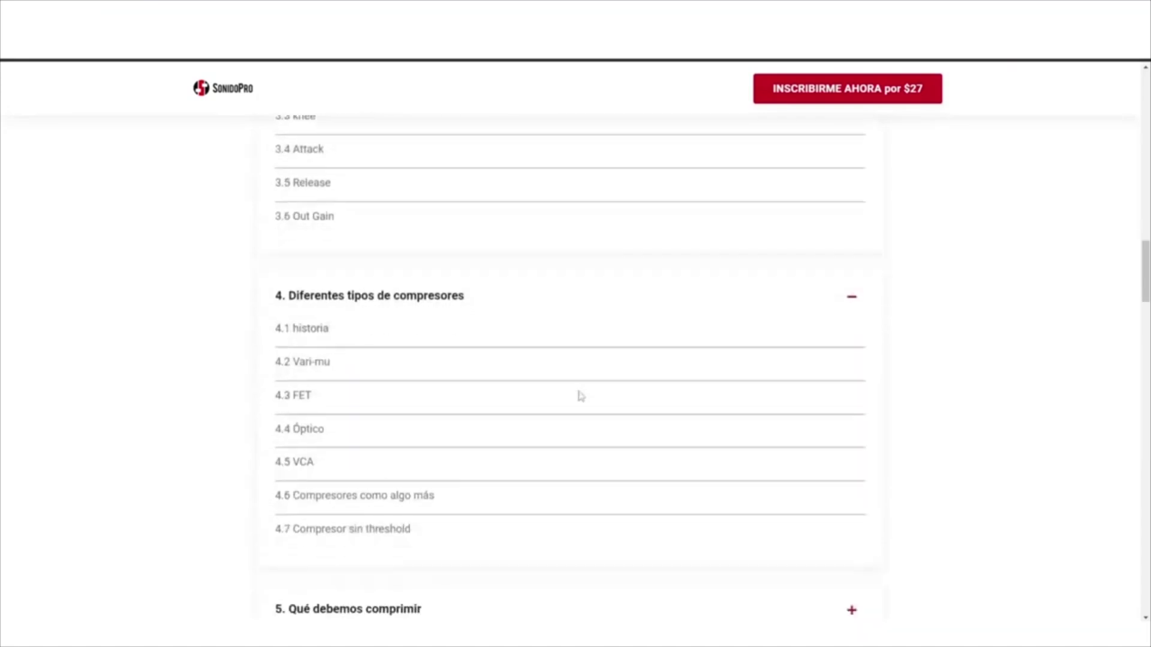
Step: Browse the compression course outline, expanding the sections on what to compress, compressor variants and finalizing
left_click(571, 382)
scroll(571, 382, "down", 5)
scroll(571, 382, "down", 9)
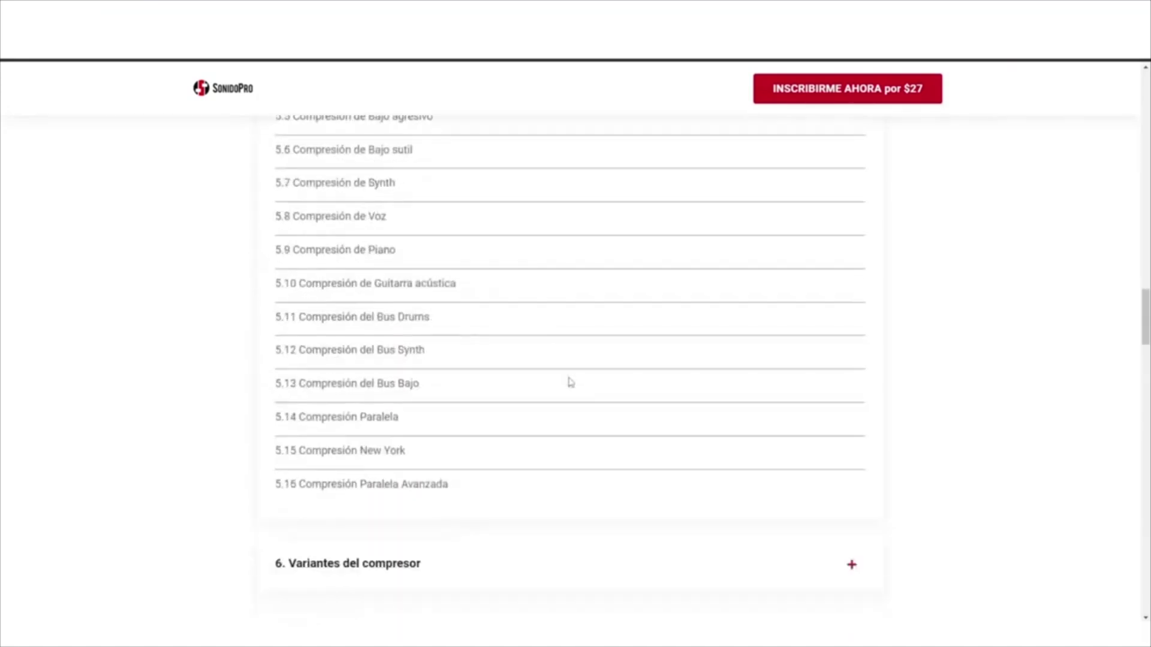
left_click(495, 157)
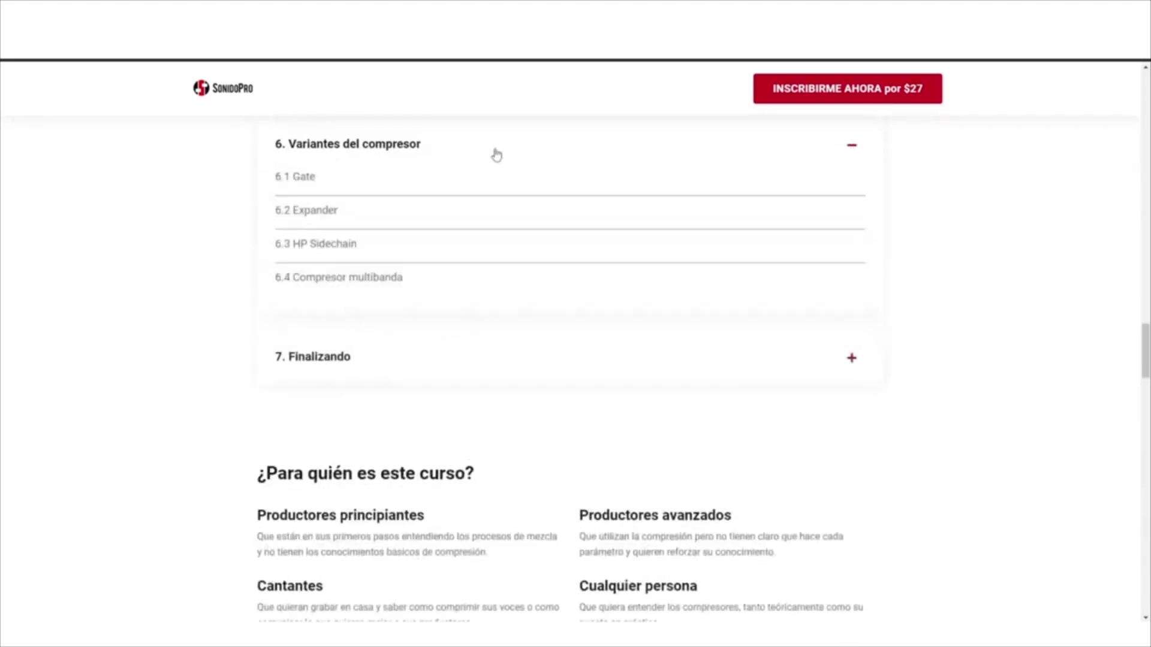
left_click(489, 365)
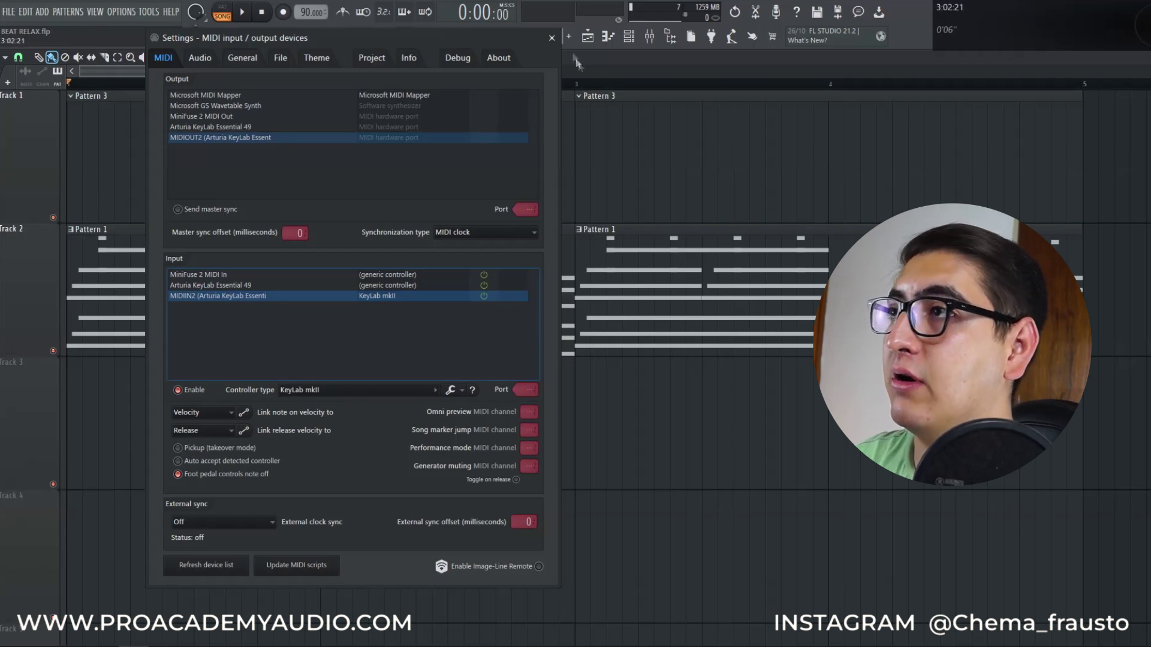
Step: Close the MIDI input/output settings and briefly test playback of the arrangement from its start
left_click(552, 40)
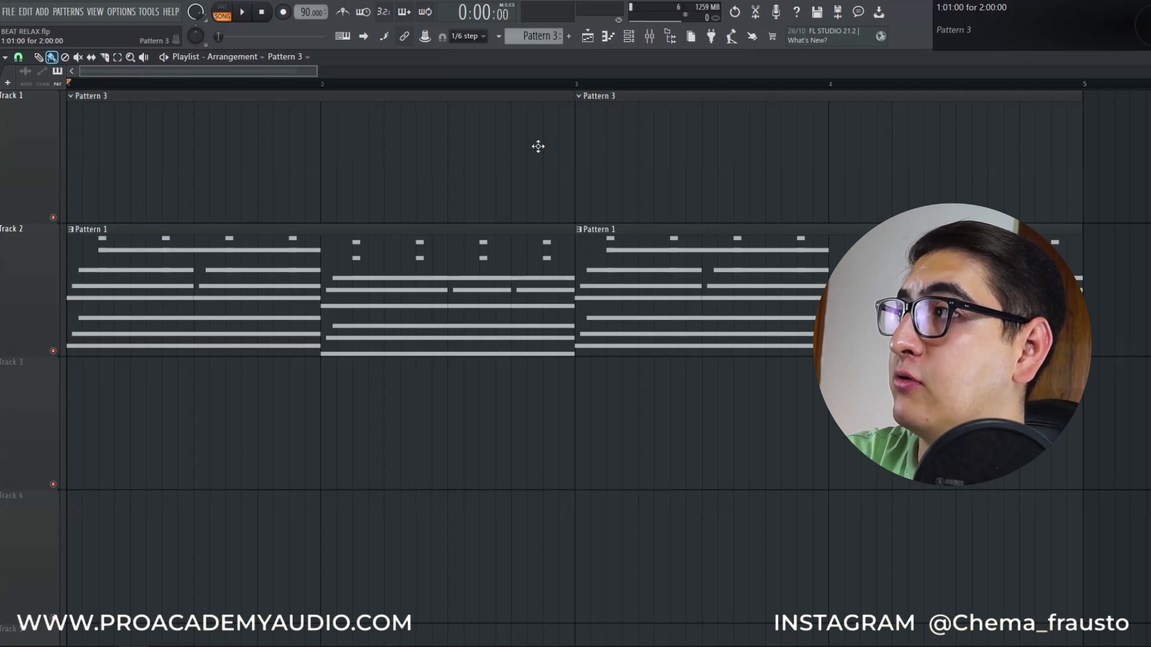
key("space")
key("space")
key("r")
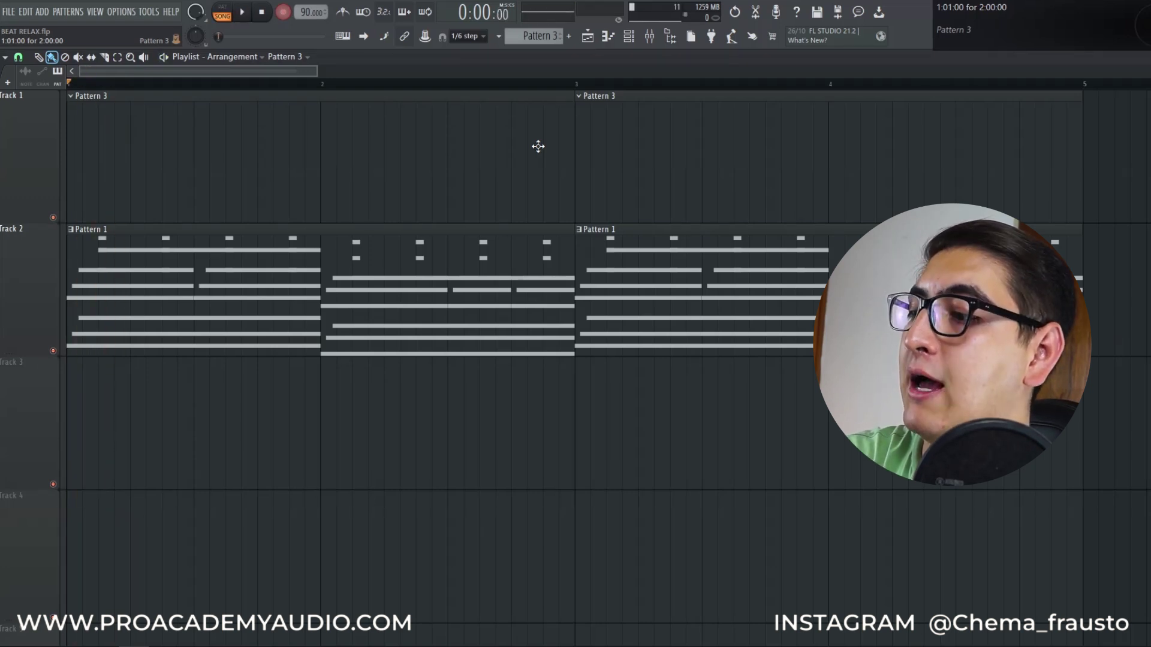
key("space")
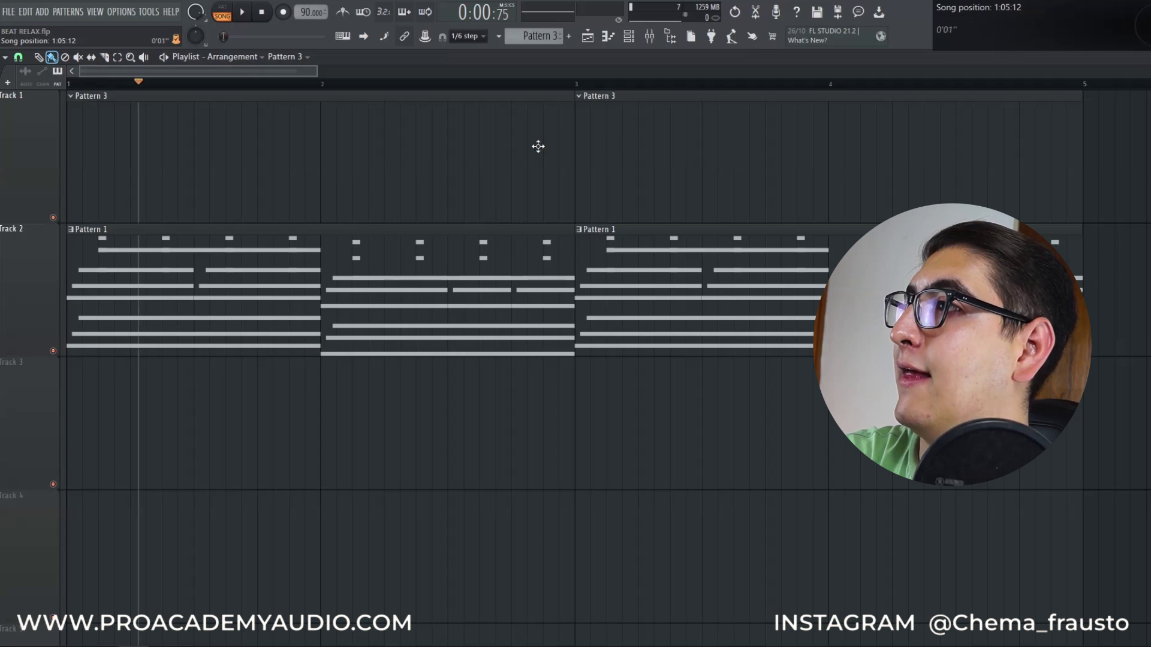
key("space")
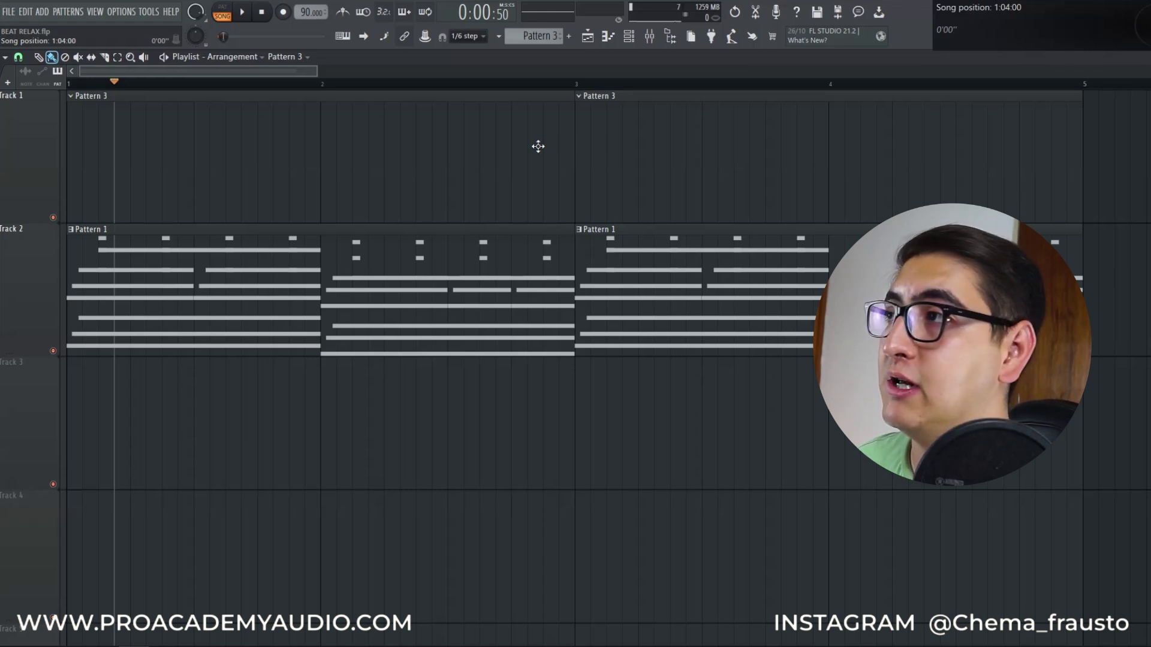
Step: Open the FPC drum sampler from the channel rack and examine pad banks A and B and the pad options
key("F6")
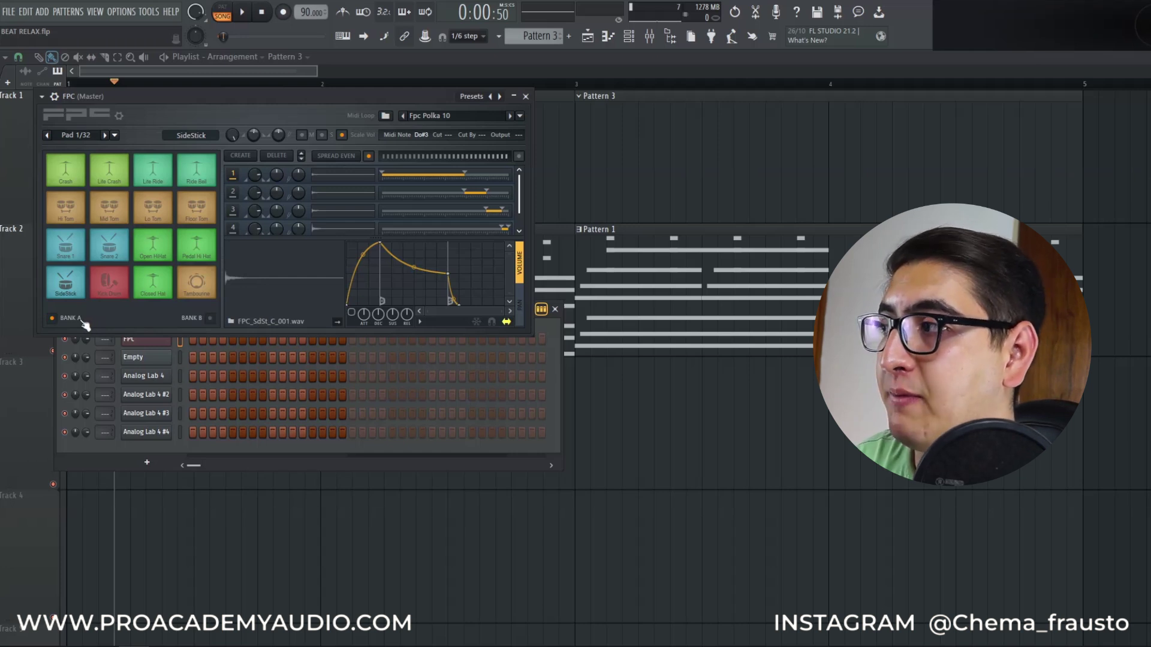
left_click(186, 319)
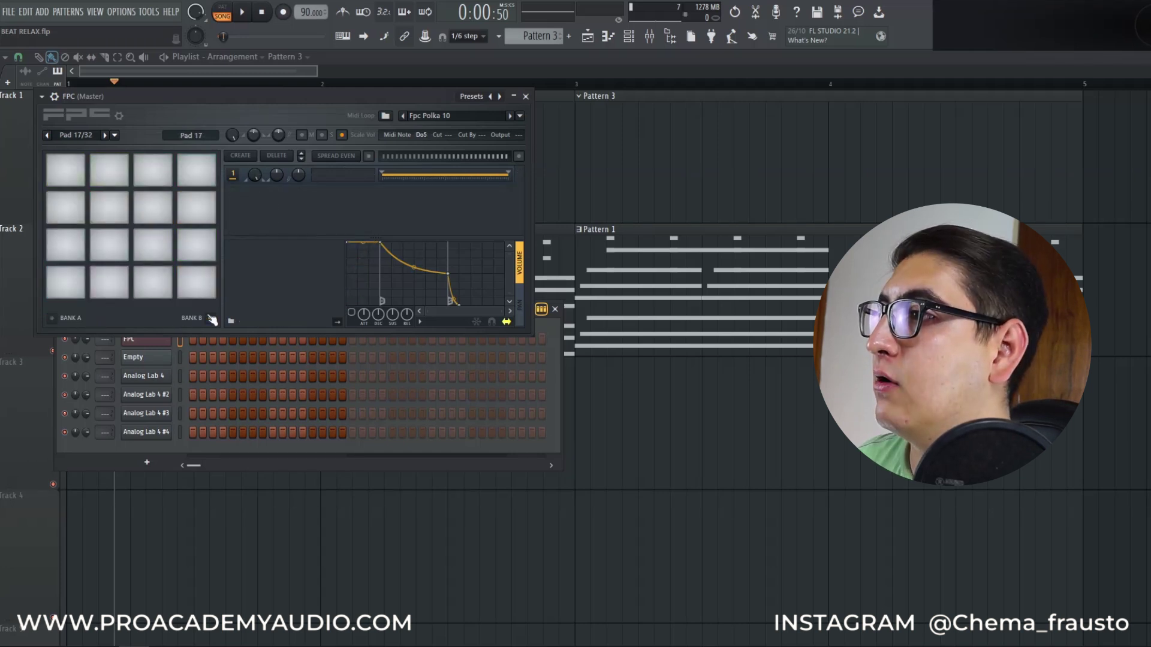
left_click(48, 317)
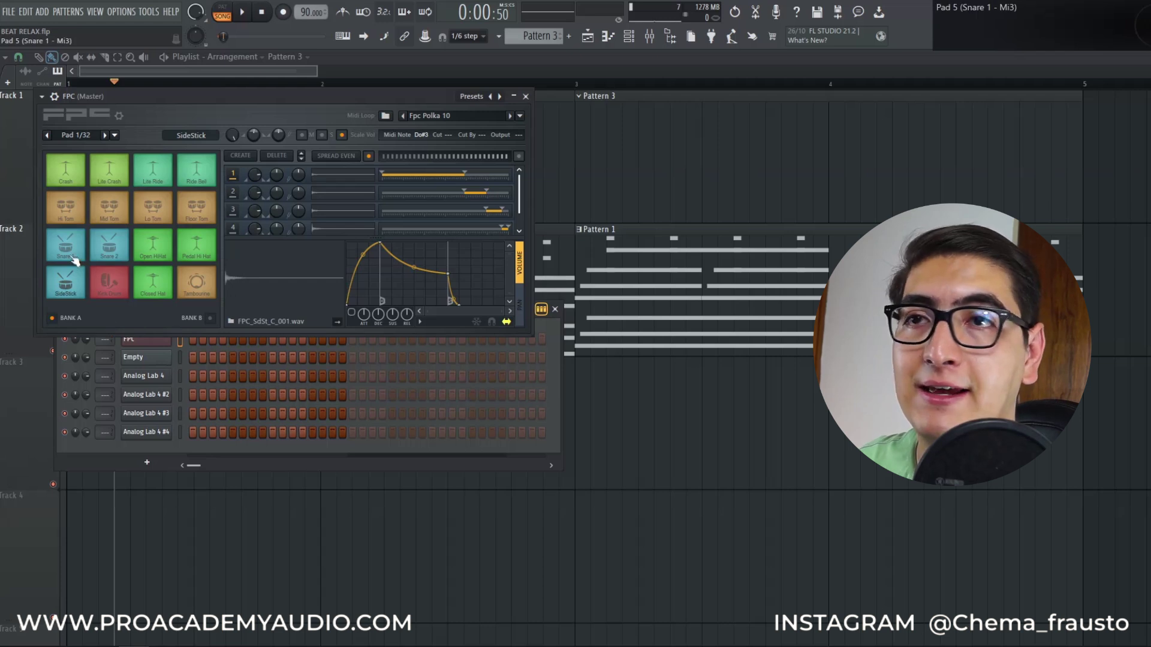
left_click(191, 318)
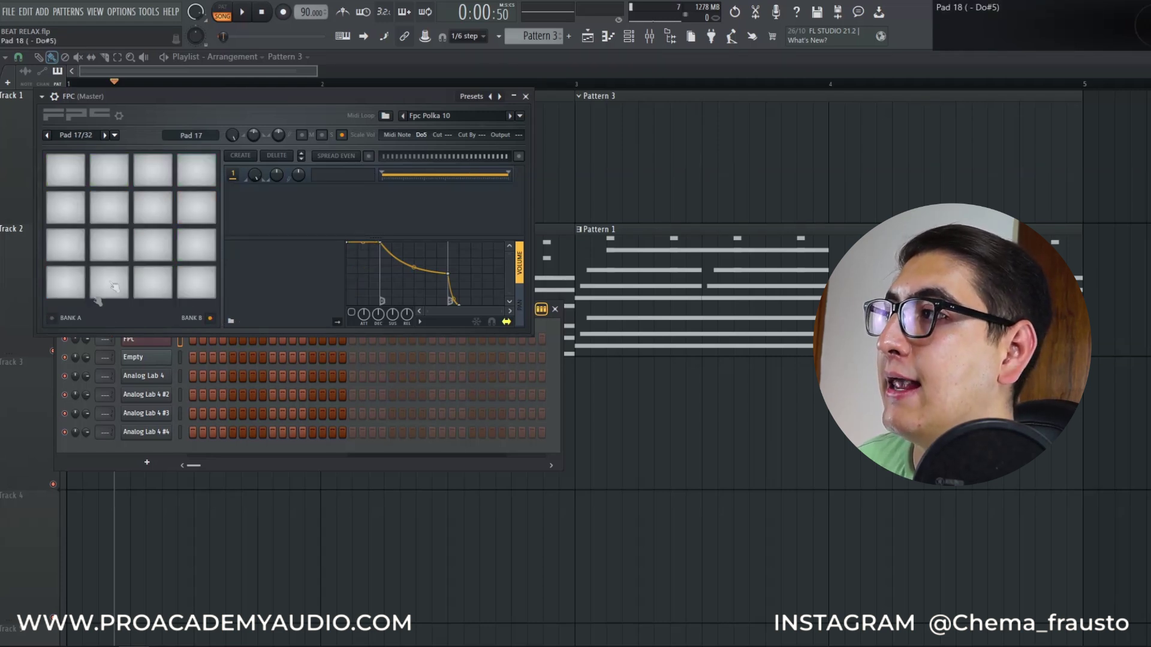
left_click(57, 319)
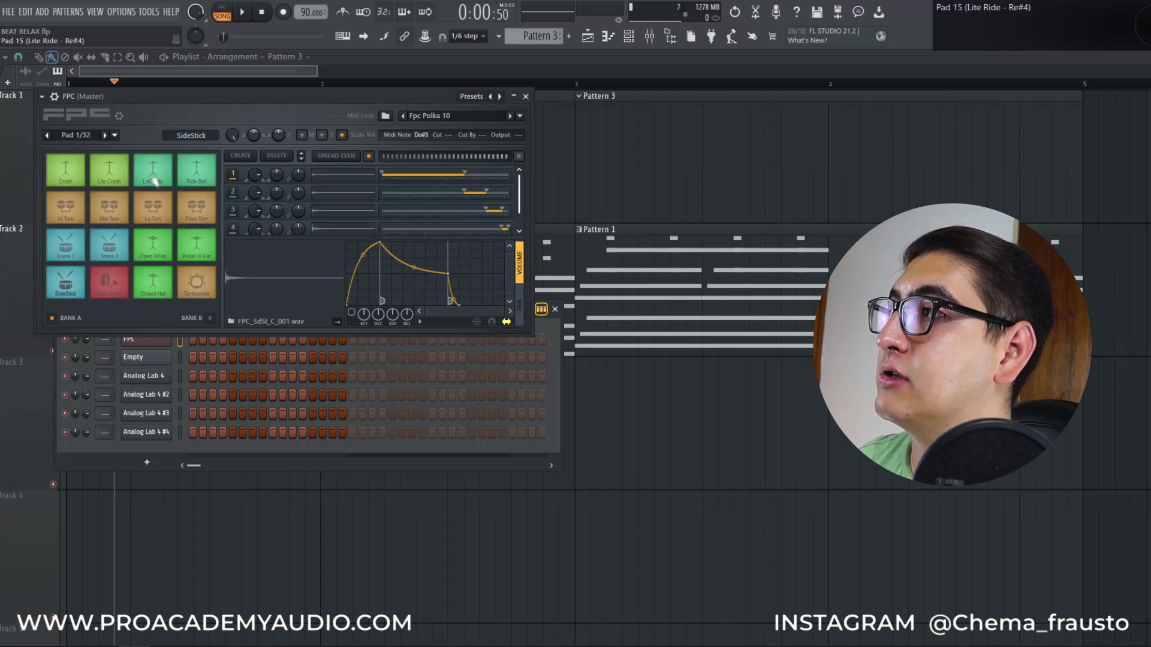
left_click(114, 136)
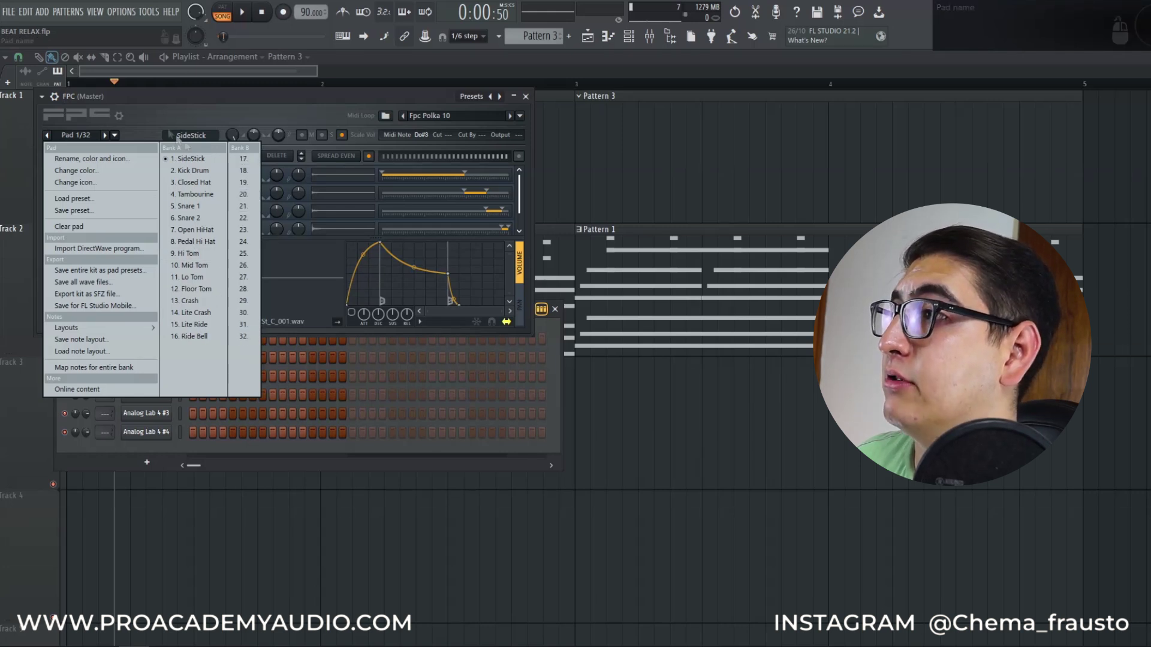
left_click(152, 114)
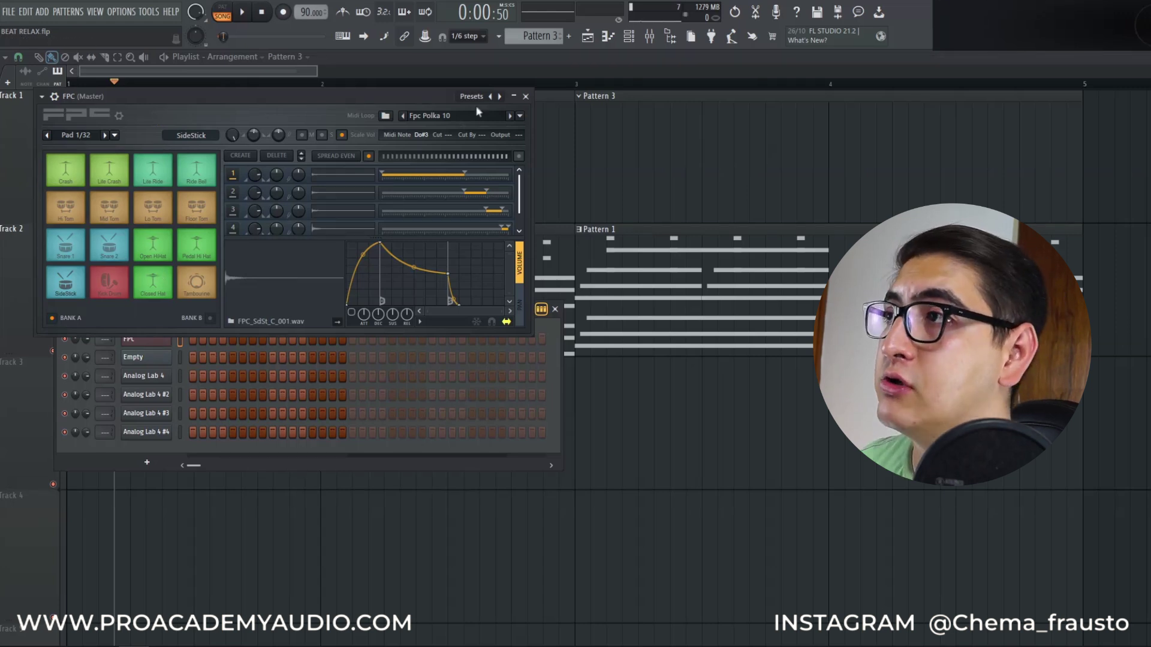
Step: Load the Empty preset into the FPC drum sampler
left_click(491, 97)
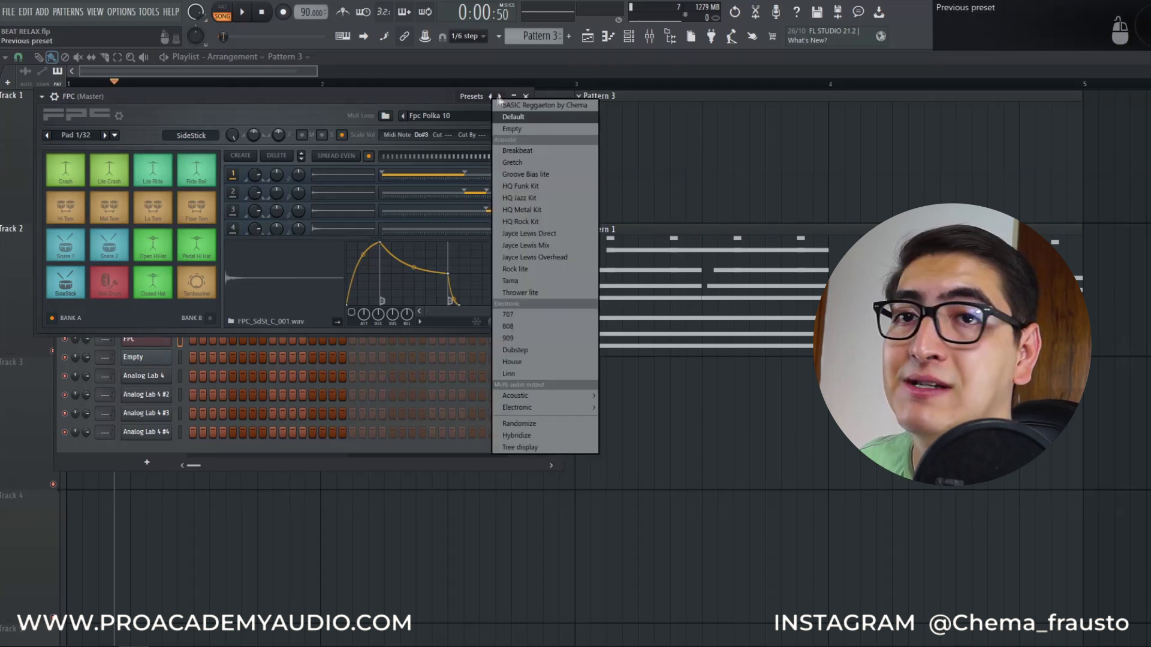
left_click(512, 129)
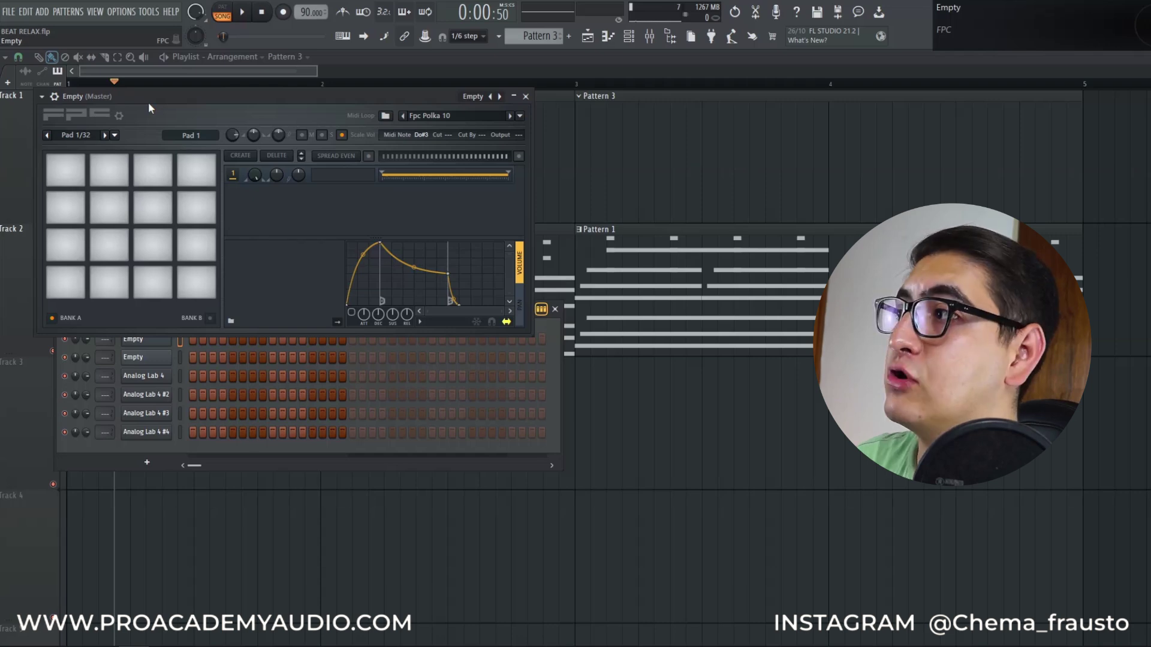
Step: Load Attack Kick 10 onto the first FPC pad and a clap onto the second, both from the Drums (ModeAudio) pack
key("alt+F8")
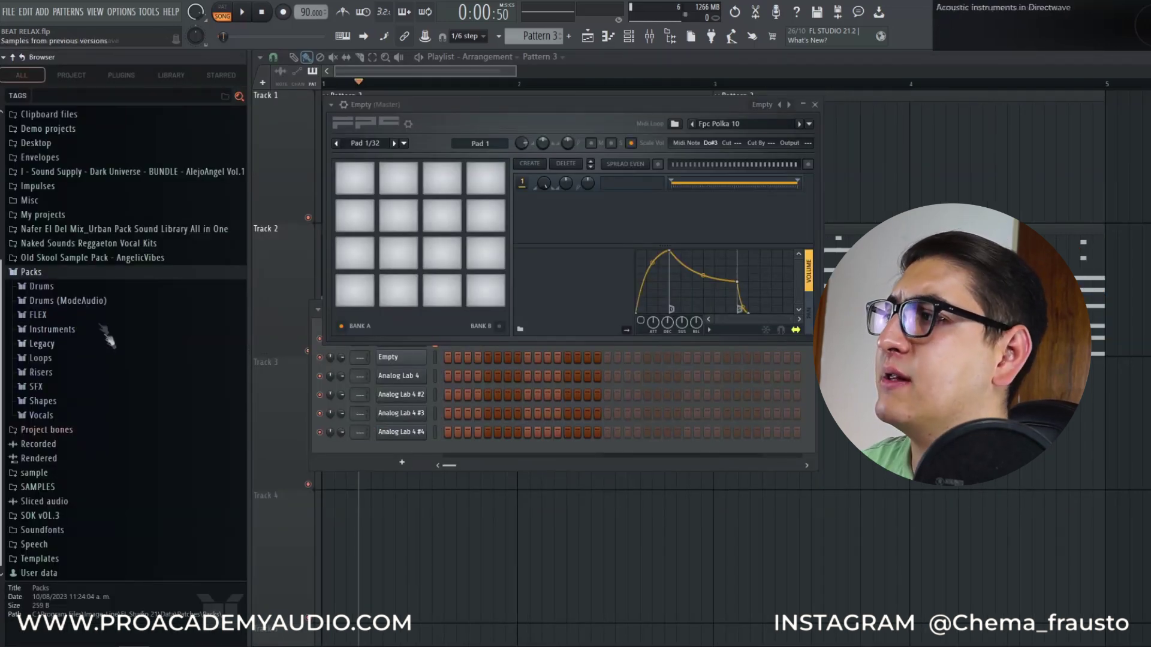
left_click(66, 302)
scroll(78, 338, "down", 2)
left_click(50, 297)
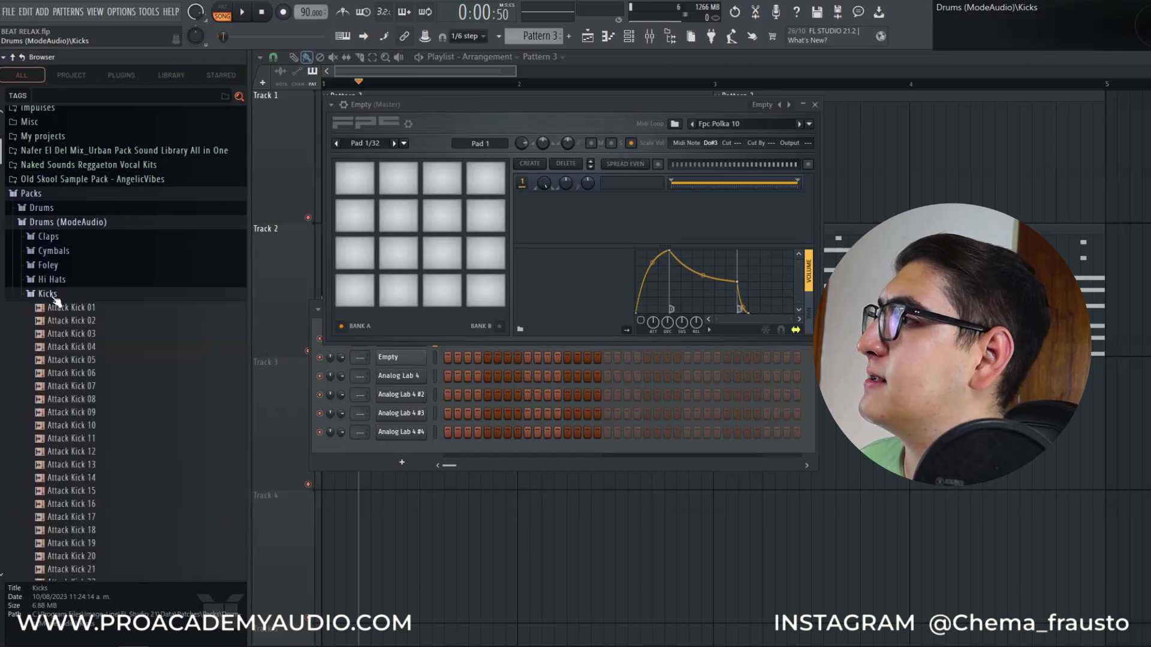
left_click(83, 415)
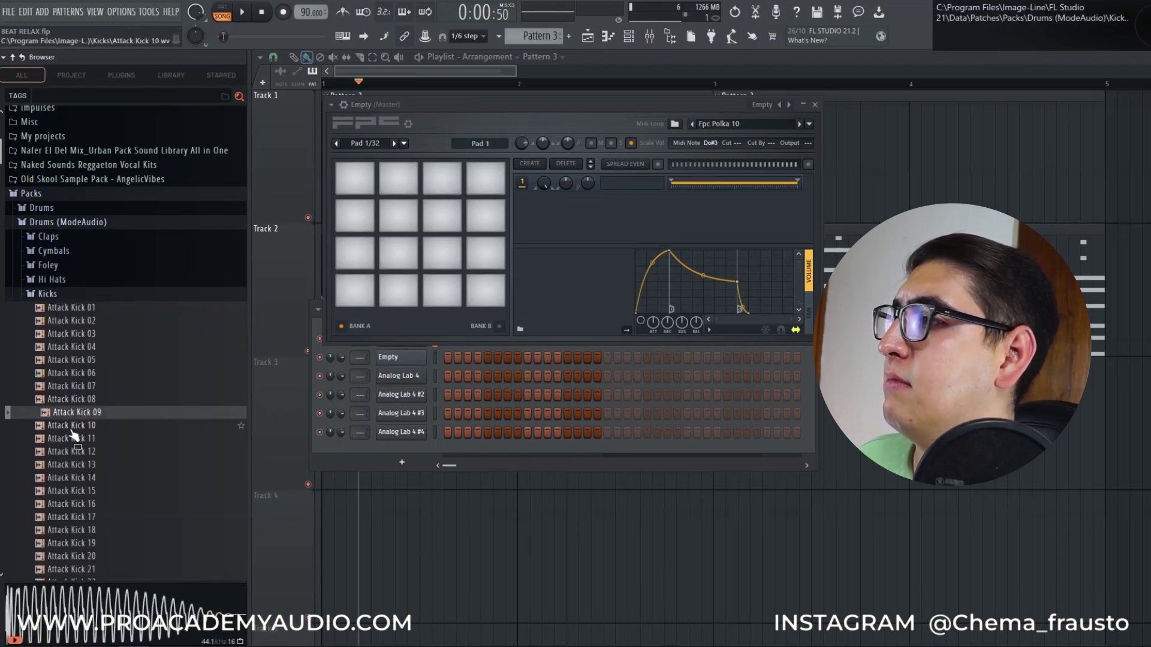
left_click_drag(71, 425, 362, 306)
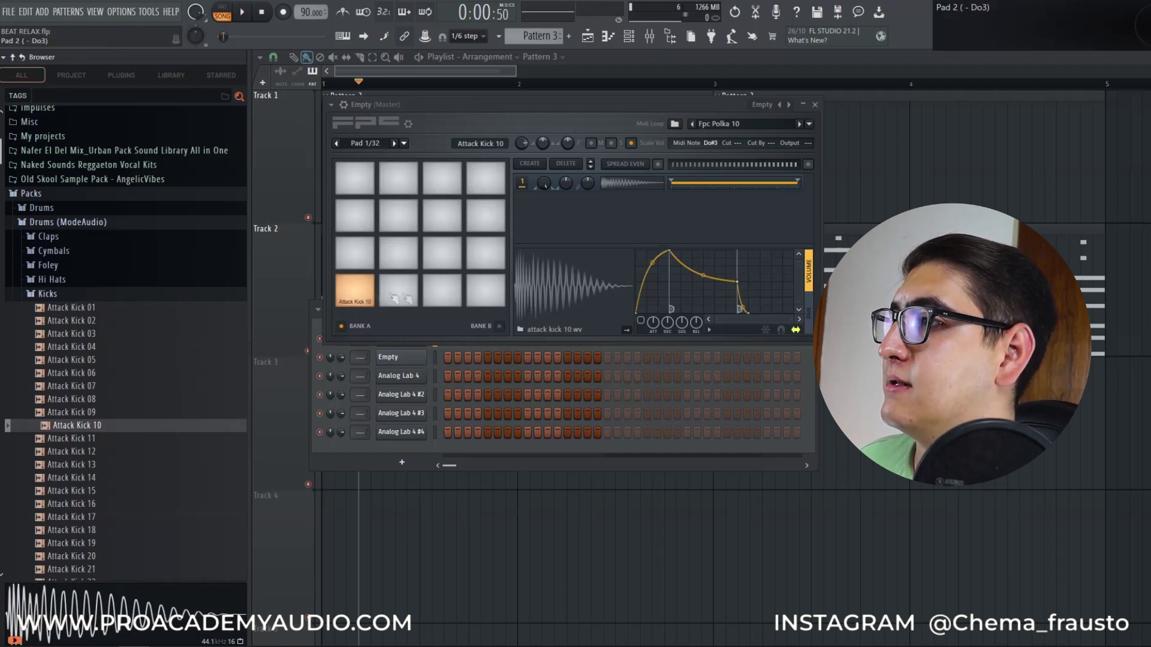
left_click(360, 289)
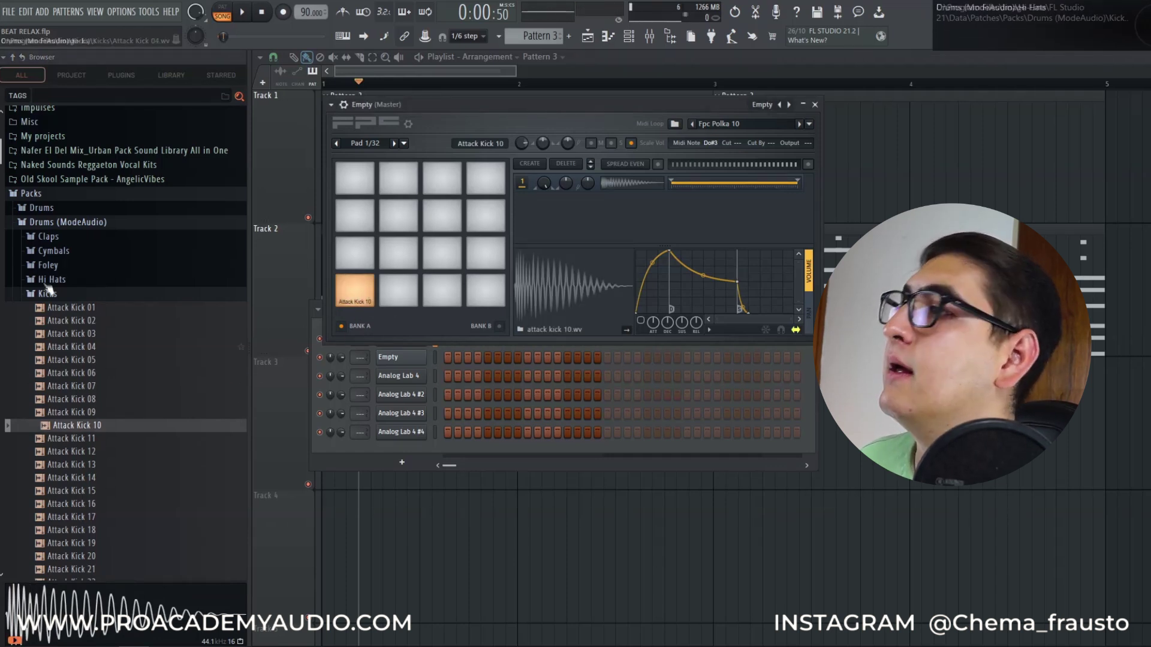
left_click(48, 236)
left_click_drag(72, 355, 398, 292)
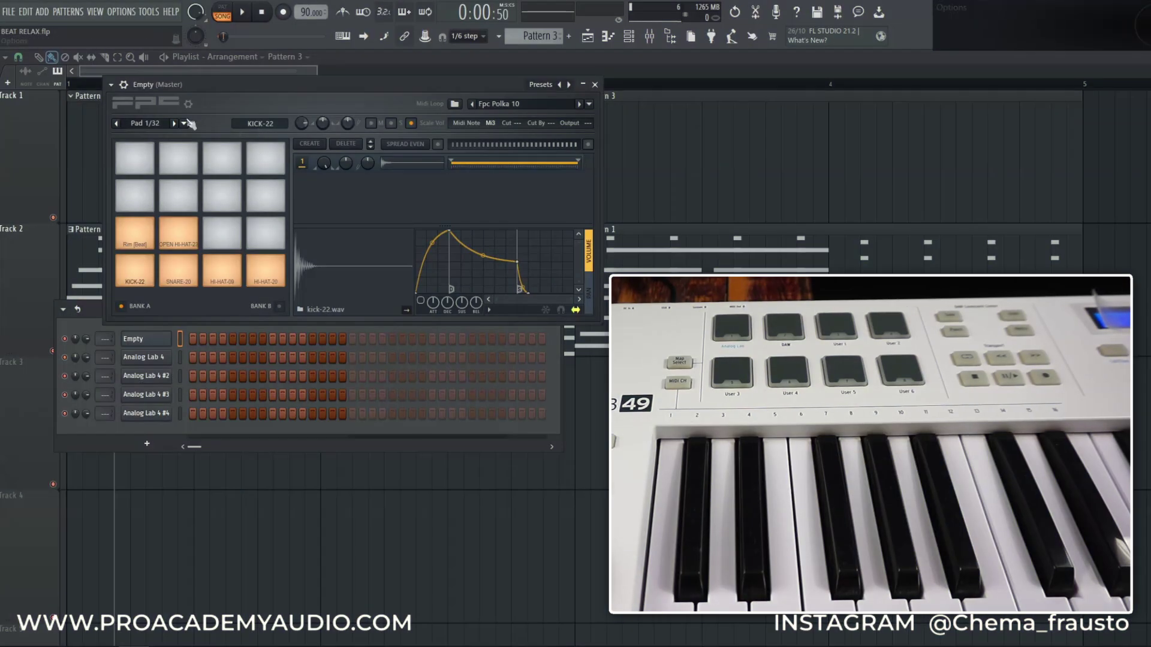
Step: Map the MIDI keyboard's notes to the FPC pads of the entire bank and check the pad list
left_click(184, 123)
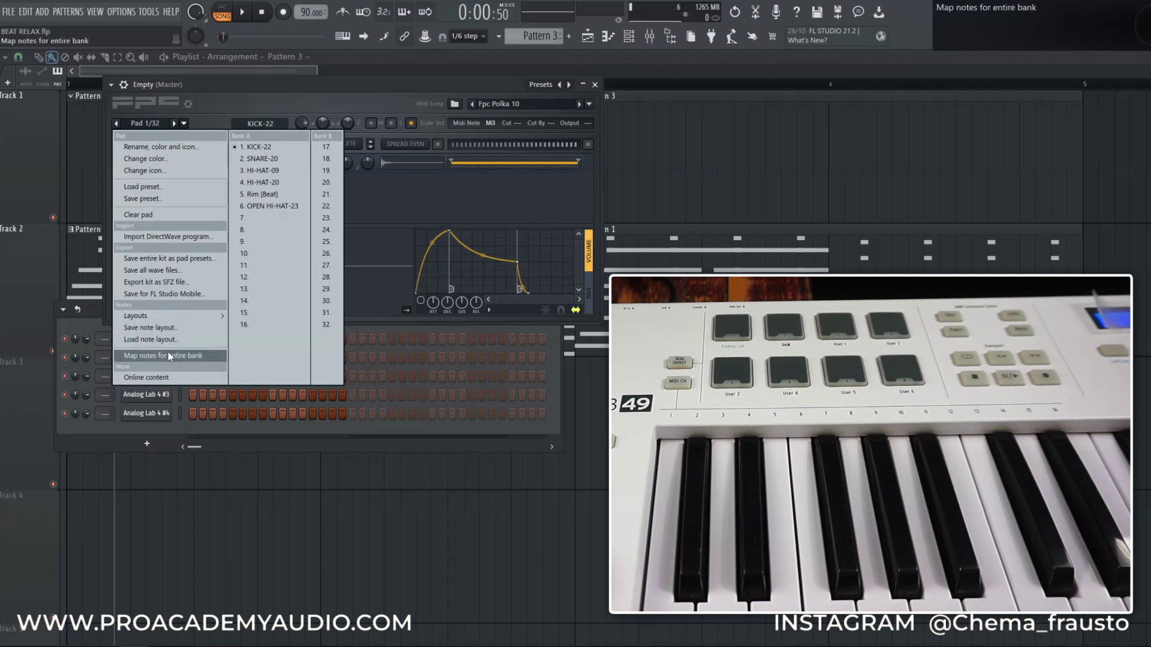
left_click(201, 355)
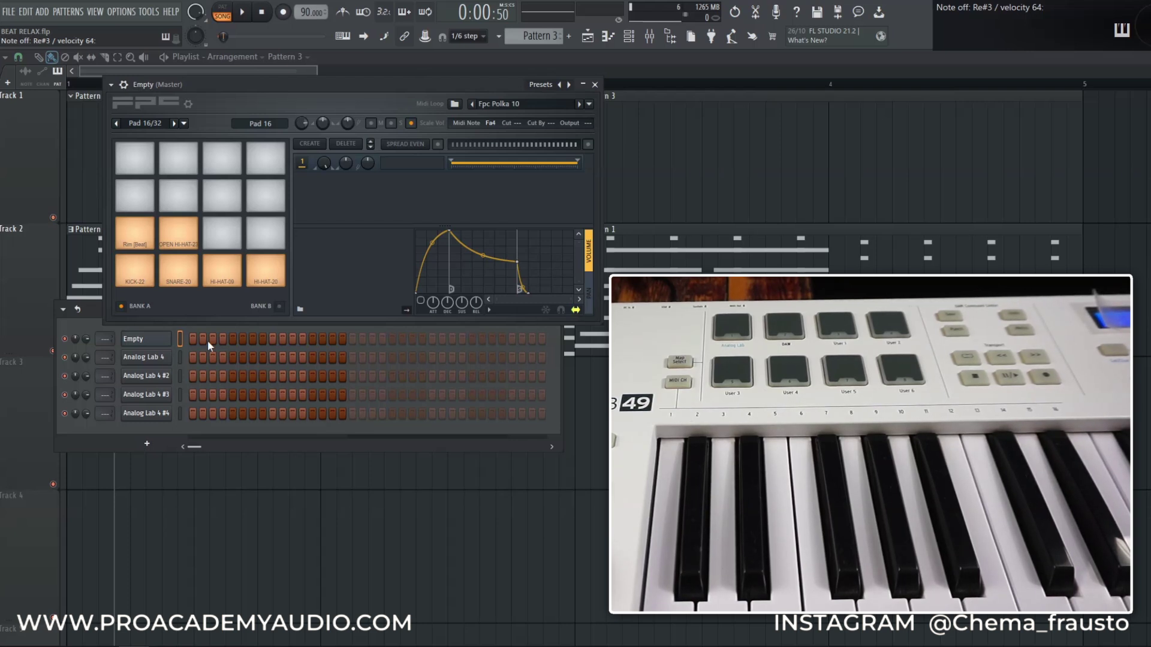
left_click(184, 122)
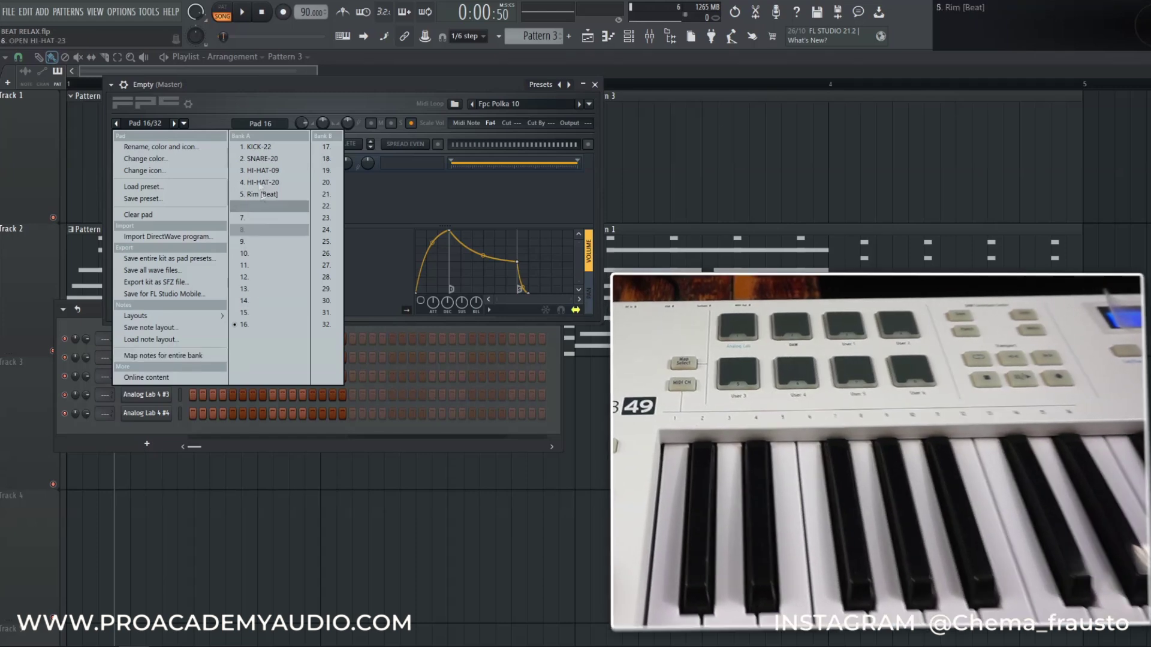
left_click(235, 98)
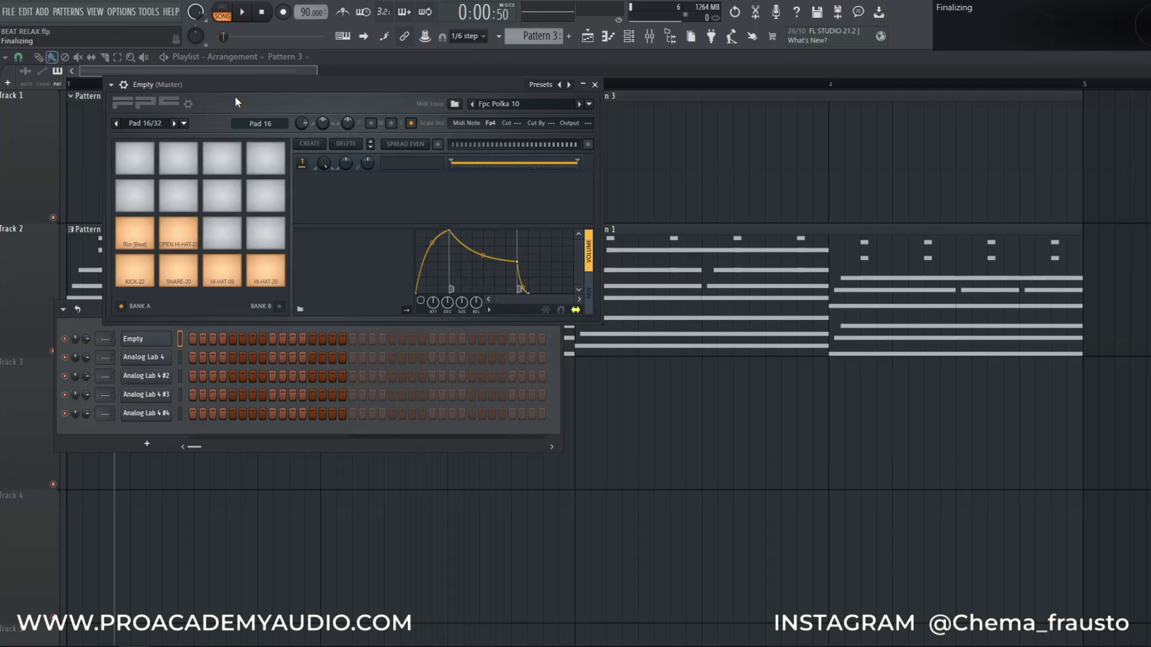
Step: Close the FPC and channel rack windows and select the first two bars of the playlist
left_click(597, 85)
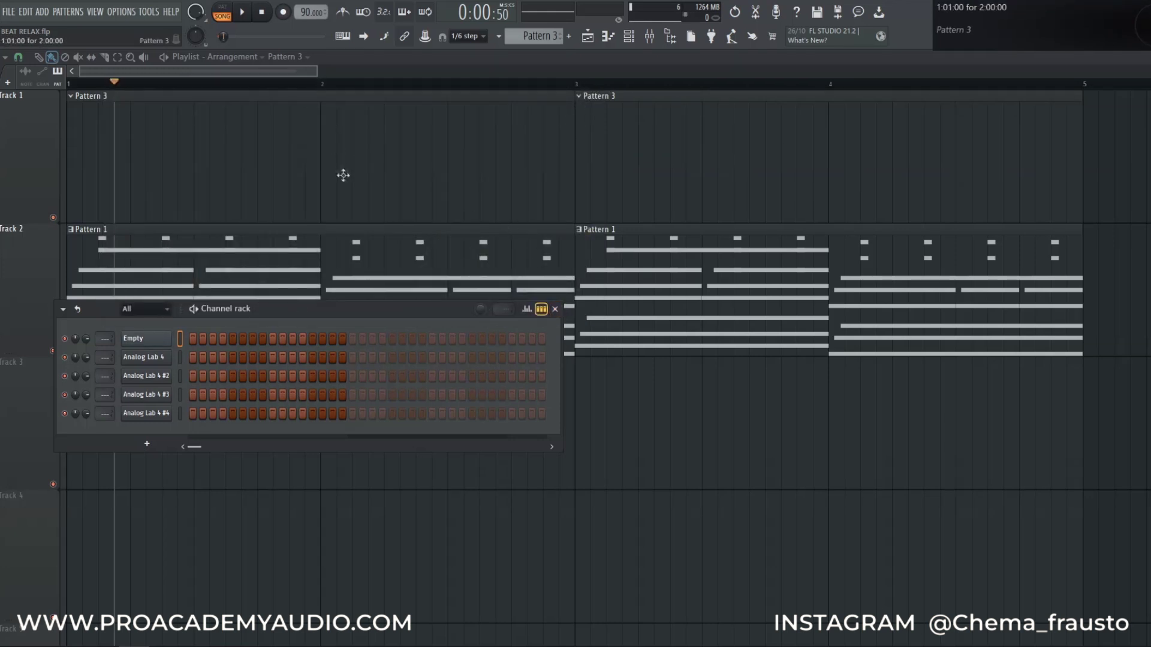
key("F6")
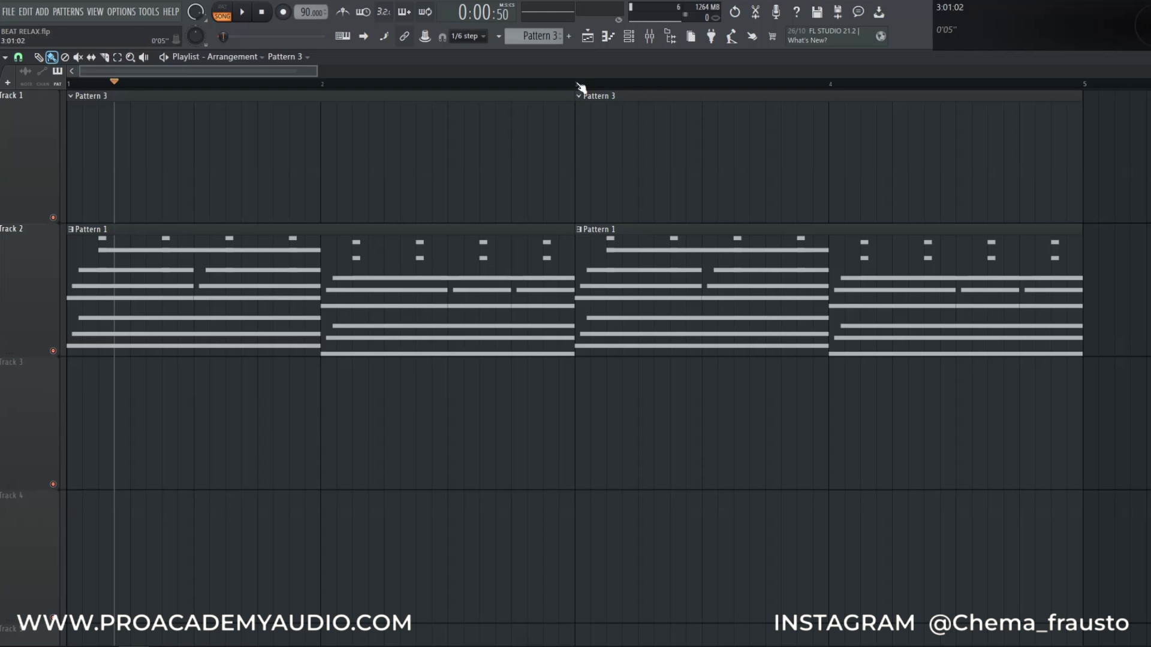
left_click_drag(577, 85, 83, 137)
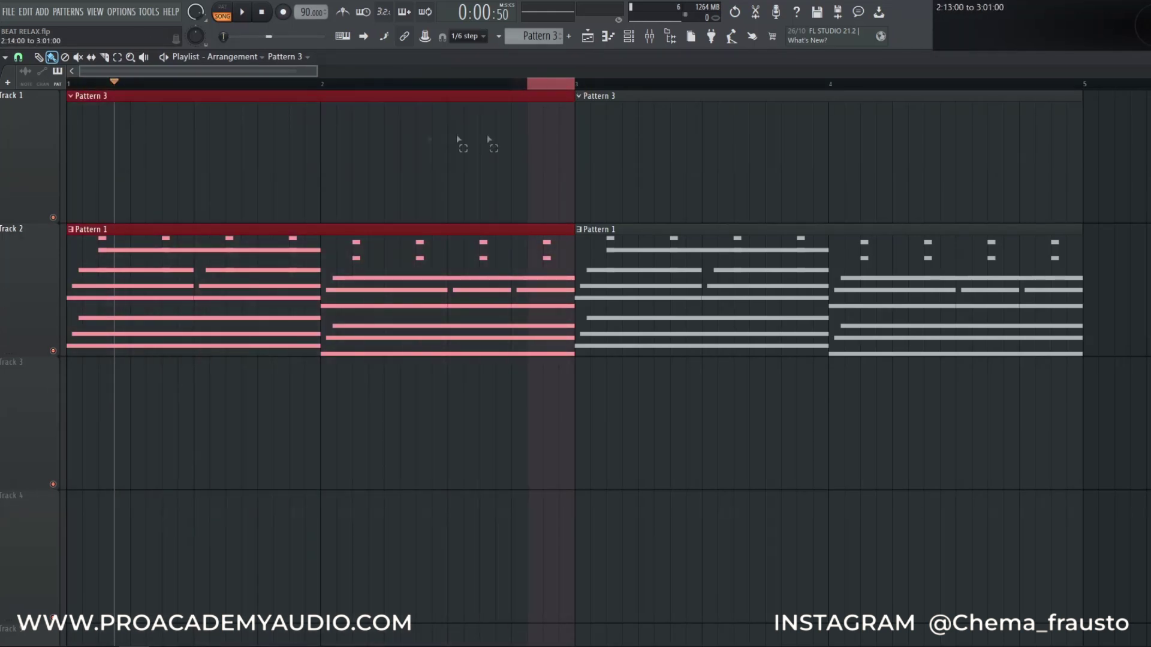
left_click(146, 86)
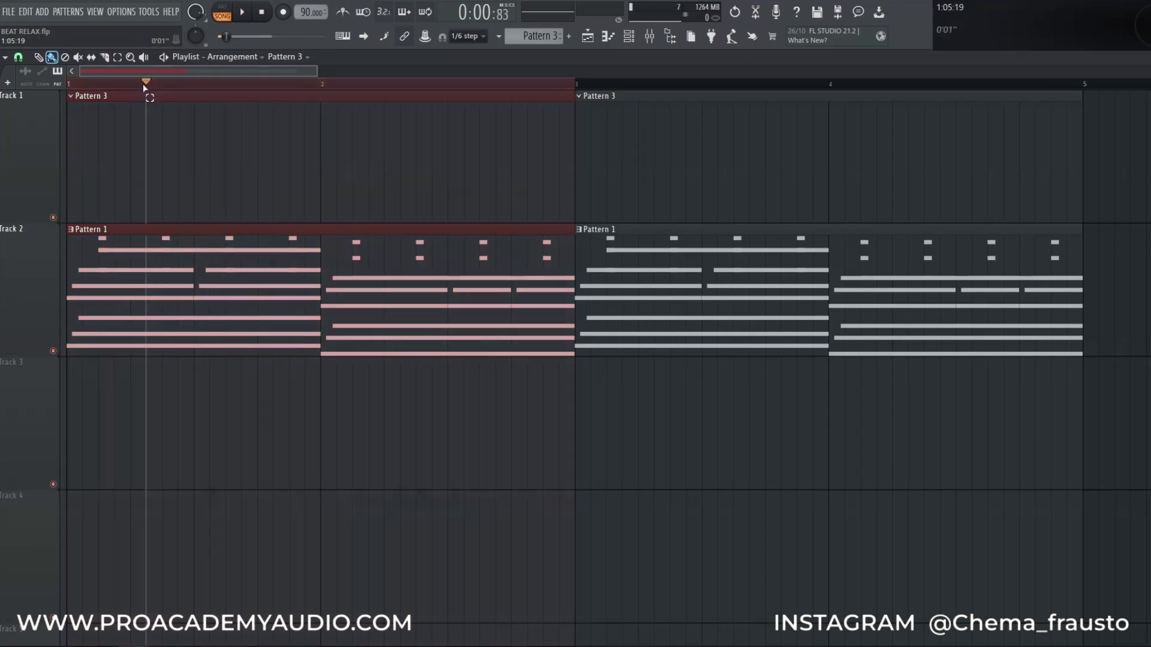
Step: Record a kick and snare beat into Pattern 3 from the MIDI keyboard, and disarm recording
left_click(263, 13)
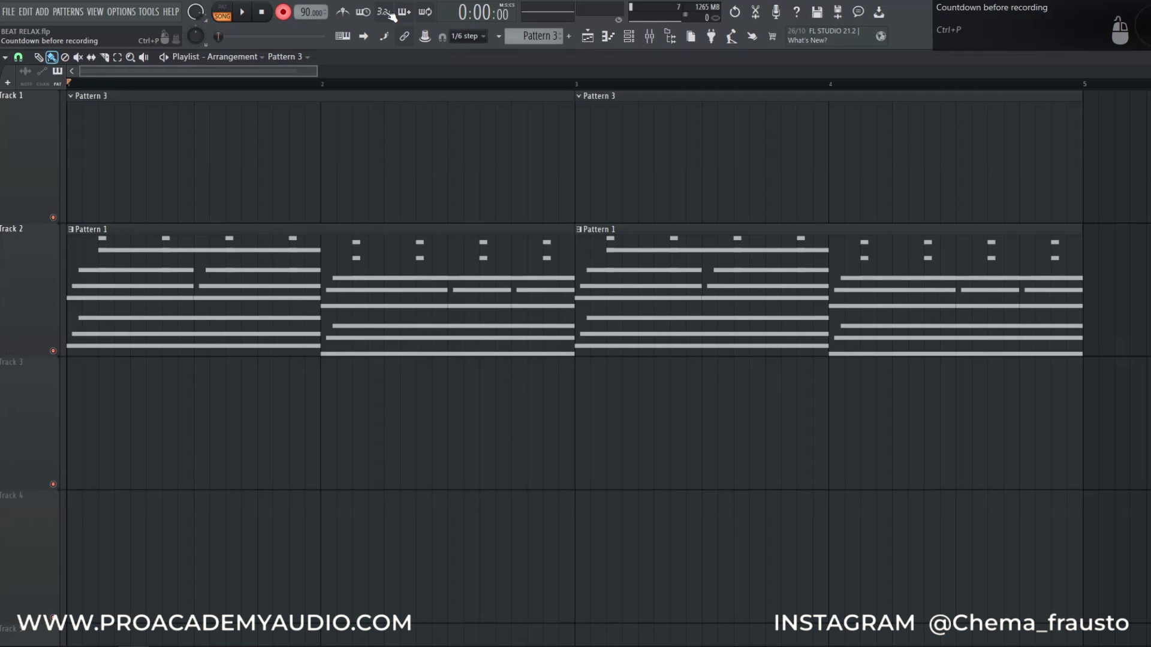
key("space")
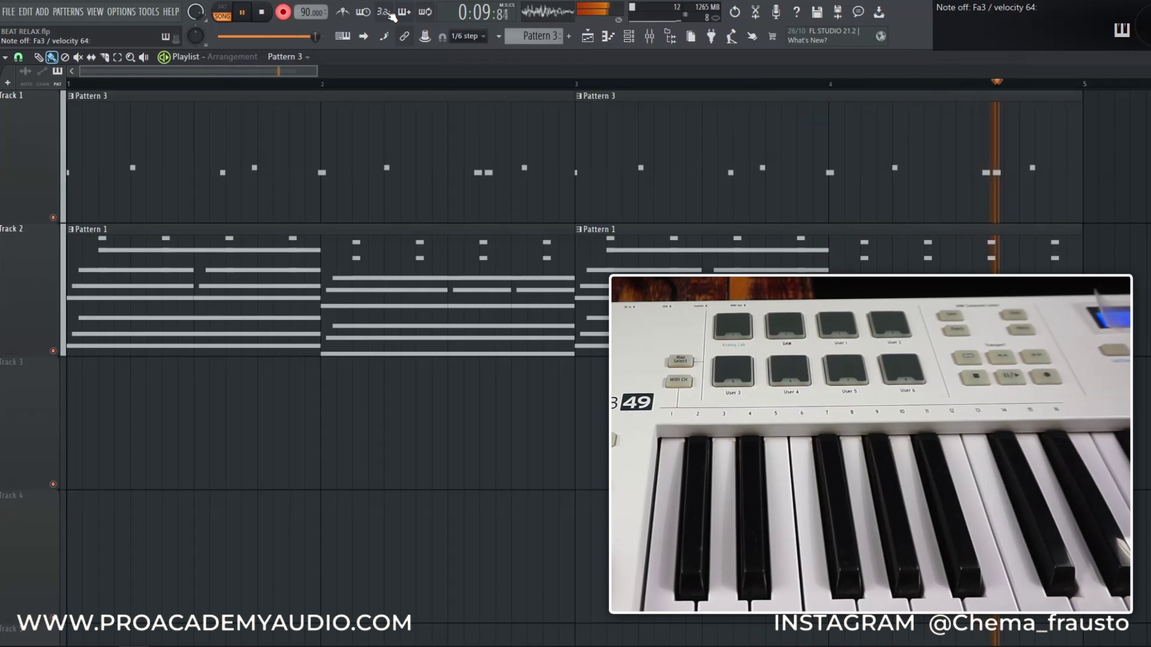
key("space")
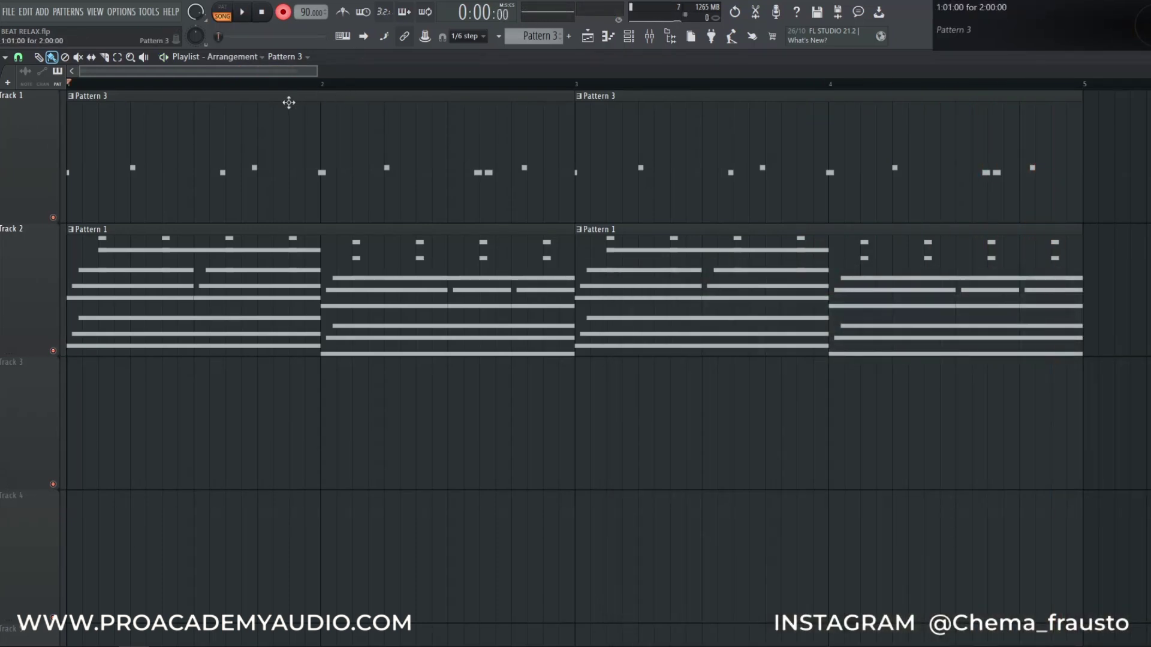
left_click(291, 12)
Step: Quantize Pattern 3's kick and snare notes in the piano roll with the 16_hiphop template and audition the result
double_click(277, 134)
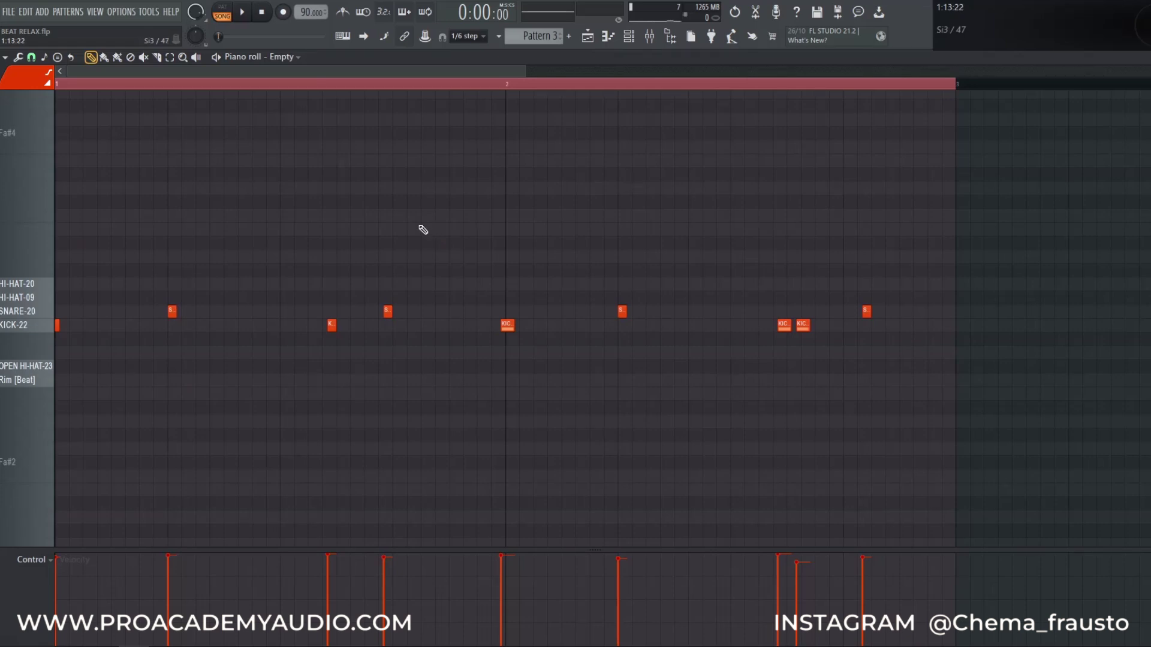
key("alt+q")
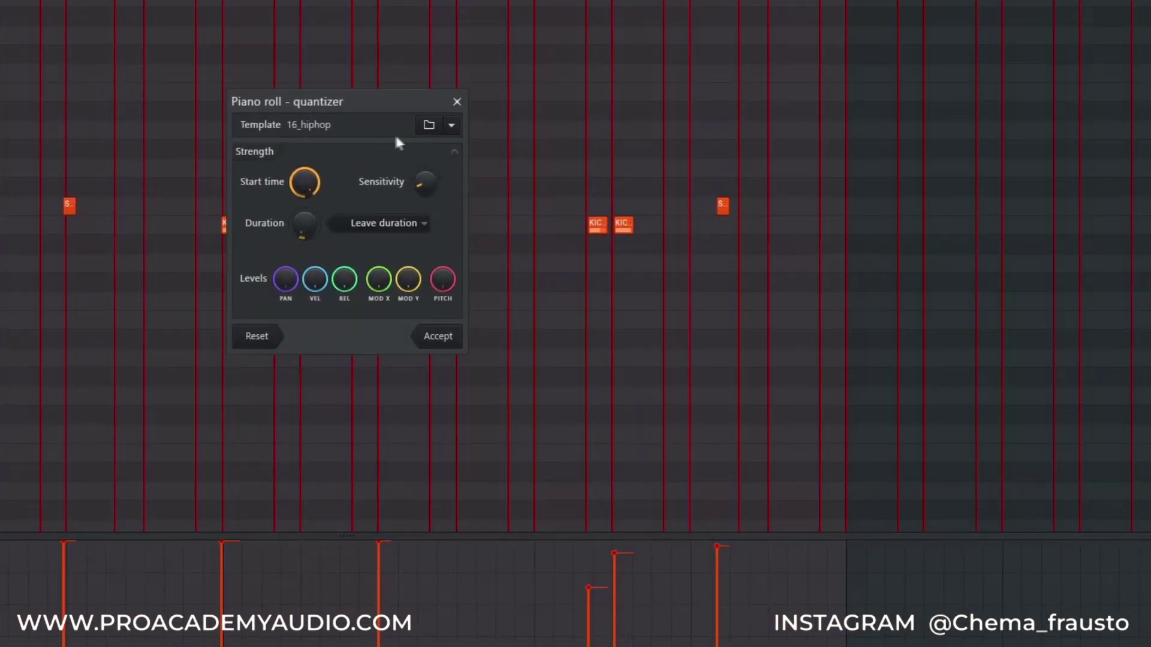
left_click(453, 126)
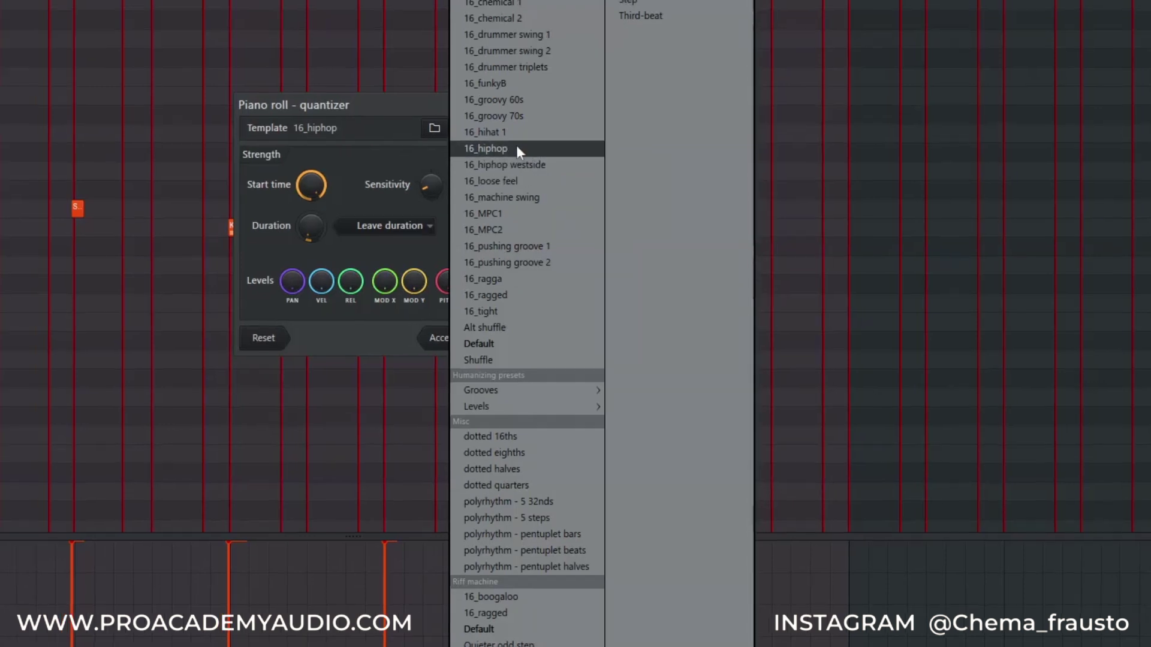
left_click(520, 145)
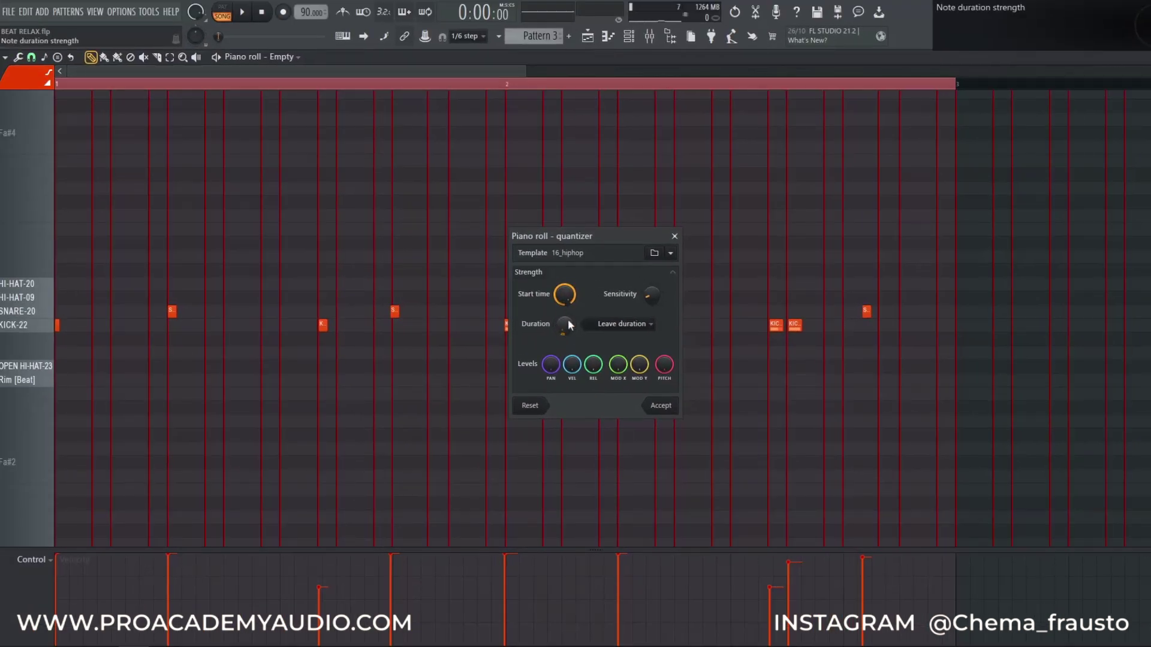
key("space")
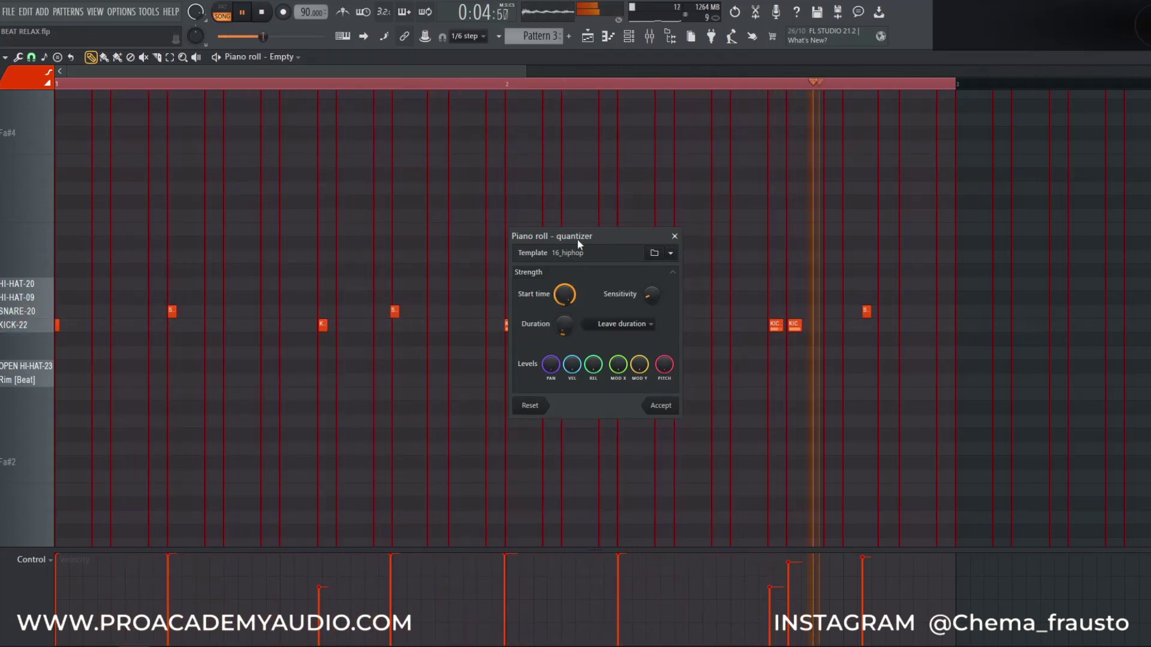
key("space")
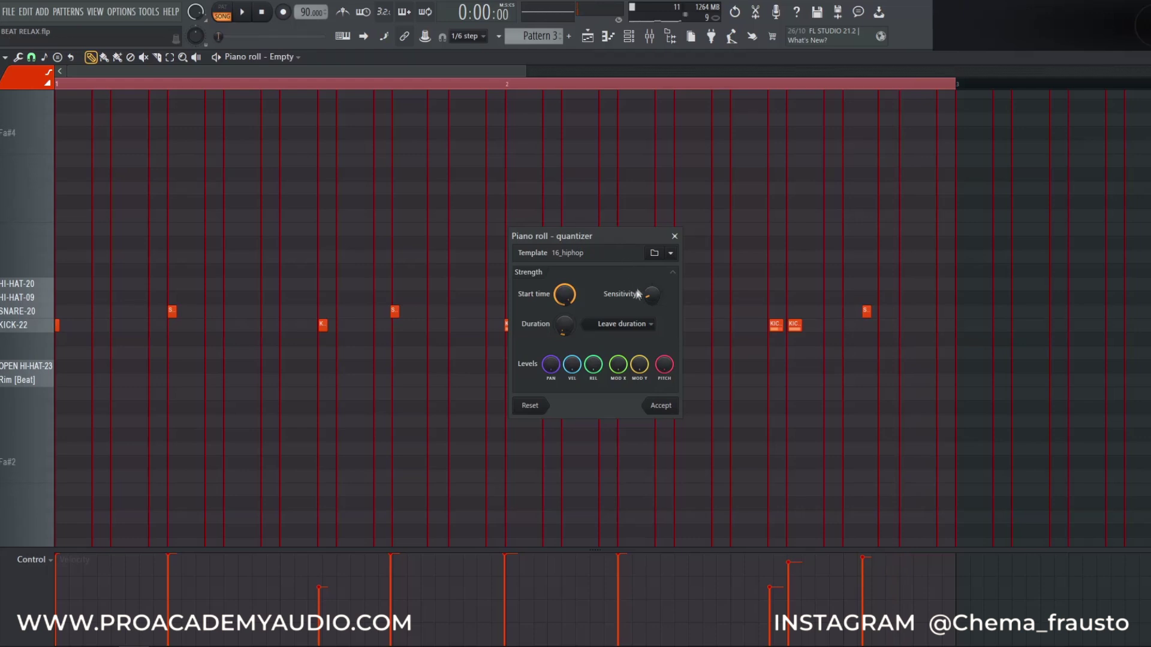
left_click(662, 406)
Step: Move the last snare note earlier onto the fourth beat of bar 2 and play the corrected beat
left_click_drag(864, 315, 856, 314)
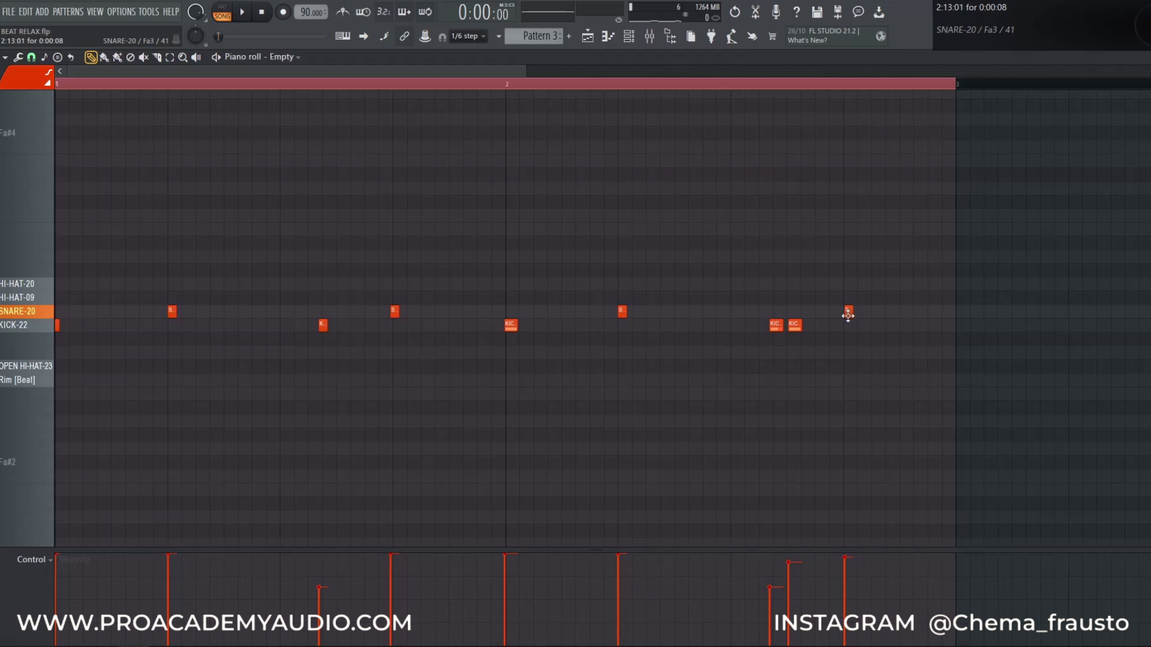
left_click_drag(847, 316, 846, 316)
left_click_drag(329, 330, 315, 309)
left_click(414, 370)
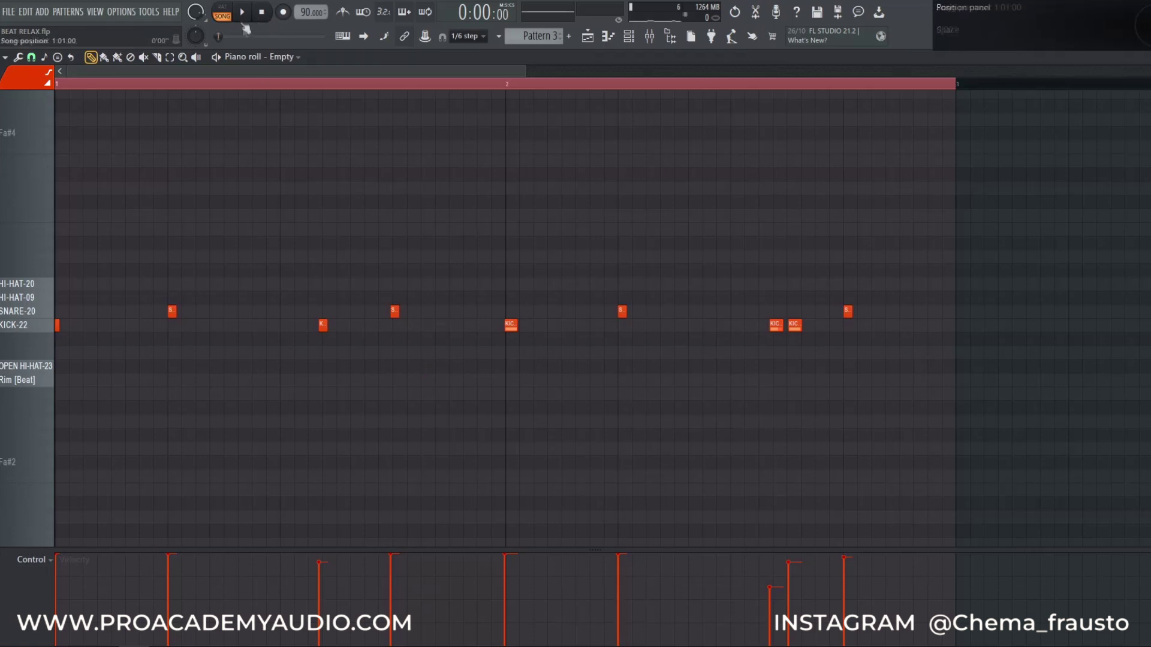
left_click(244, 13)
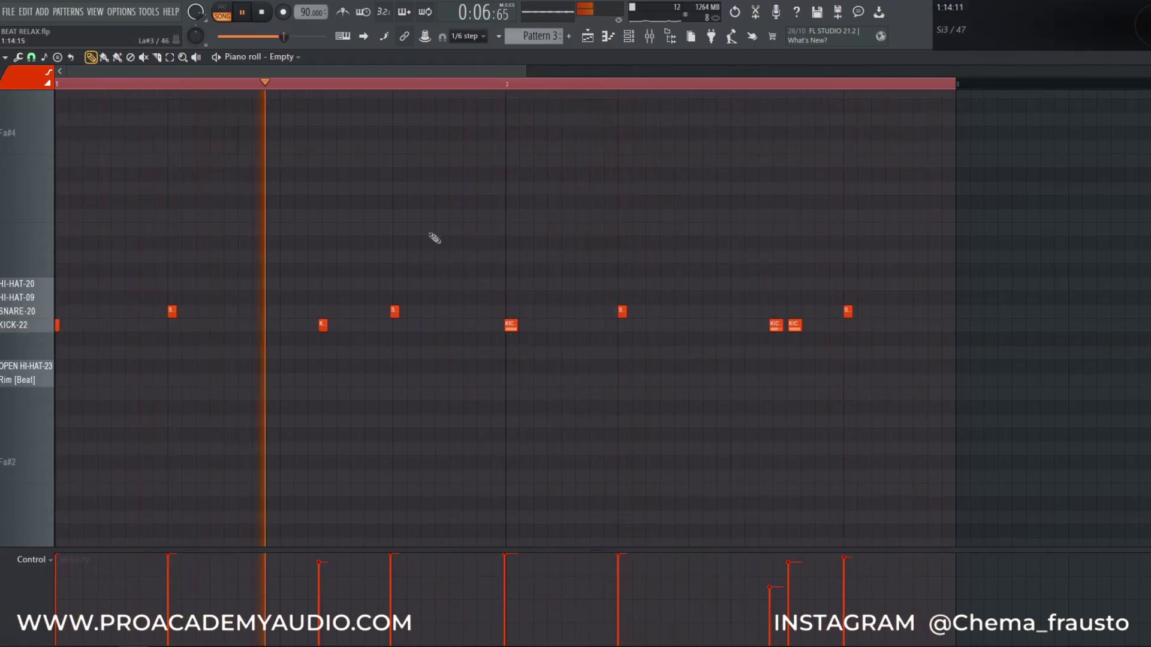
key("space")
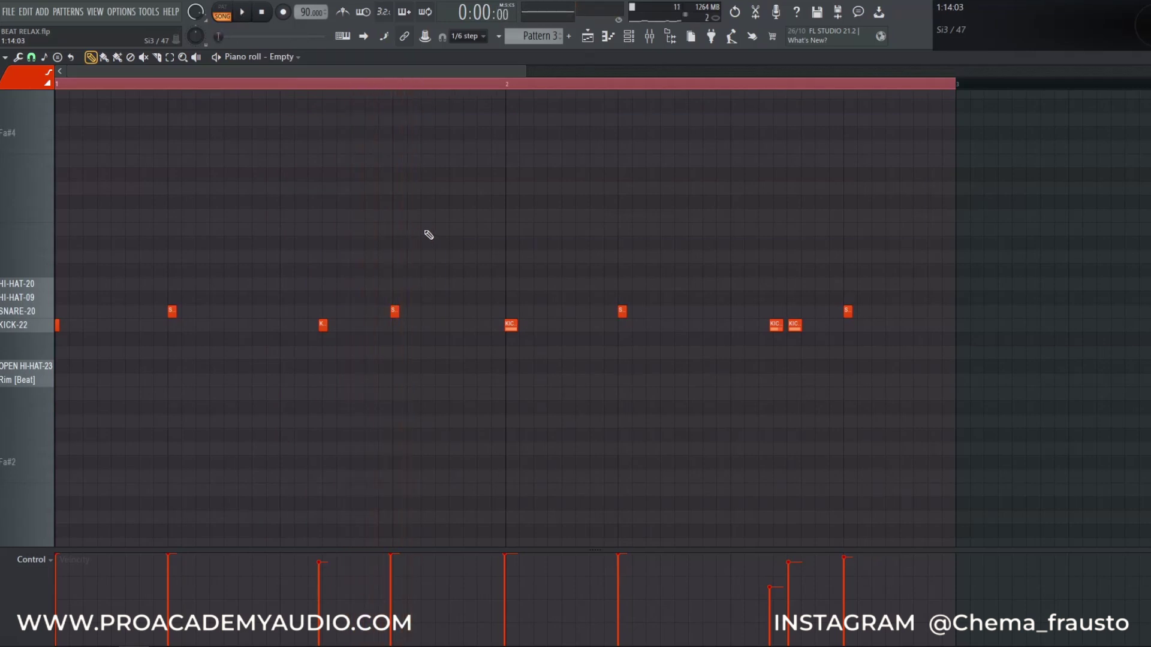
Step: Record HI-HAT-09 accents over Pattern 3 from the MIDI keyboard and quantize them with the 16_hiphop template
key("r")
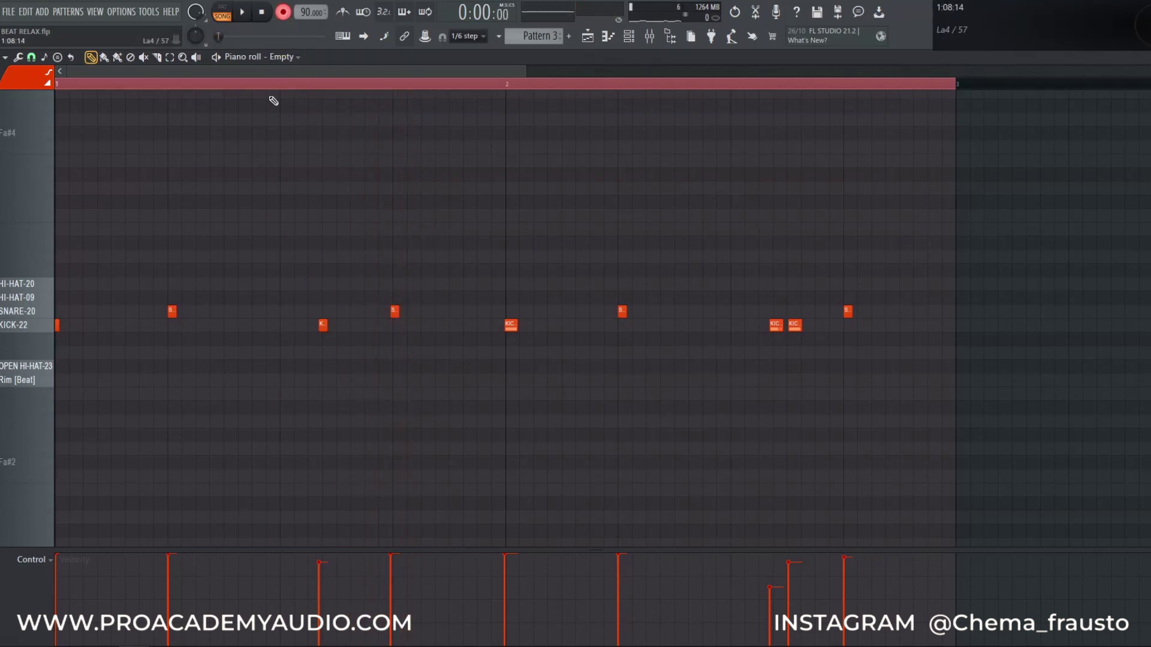
left_click(245, 13)
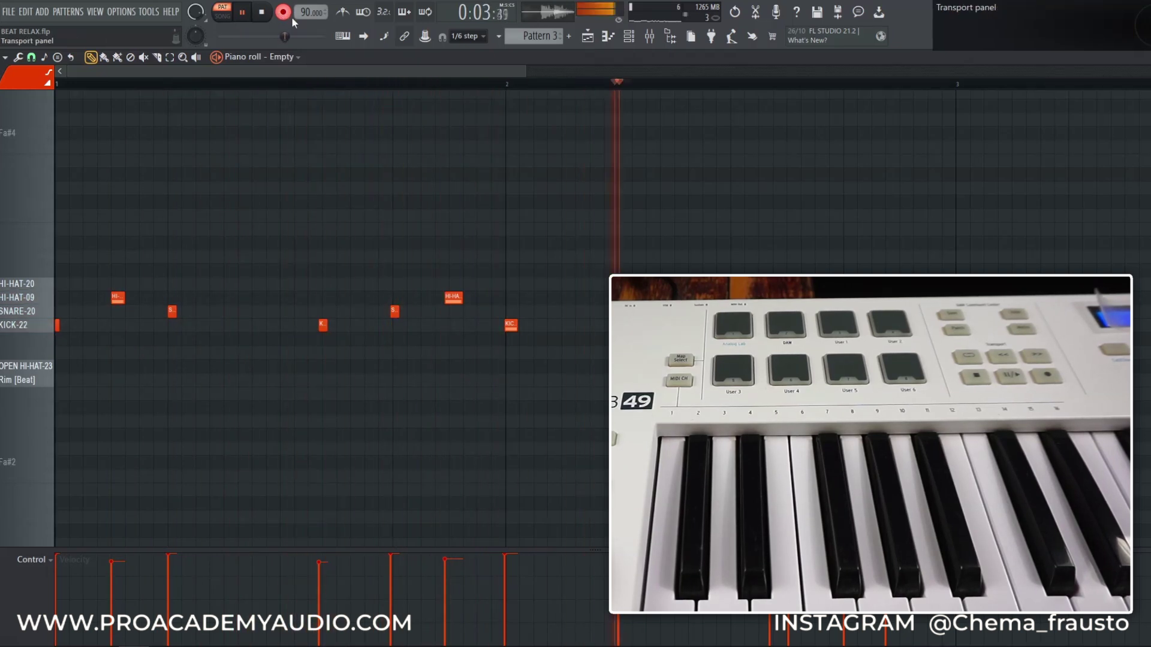
key("alt+q")
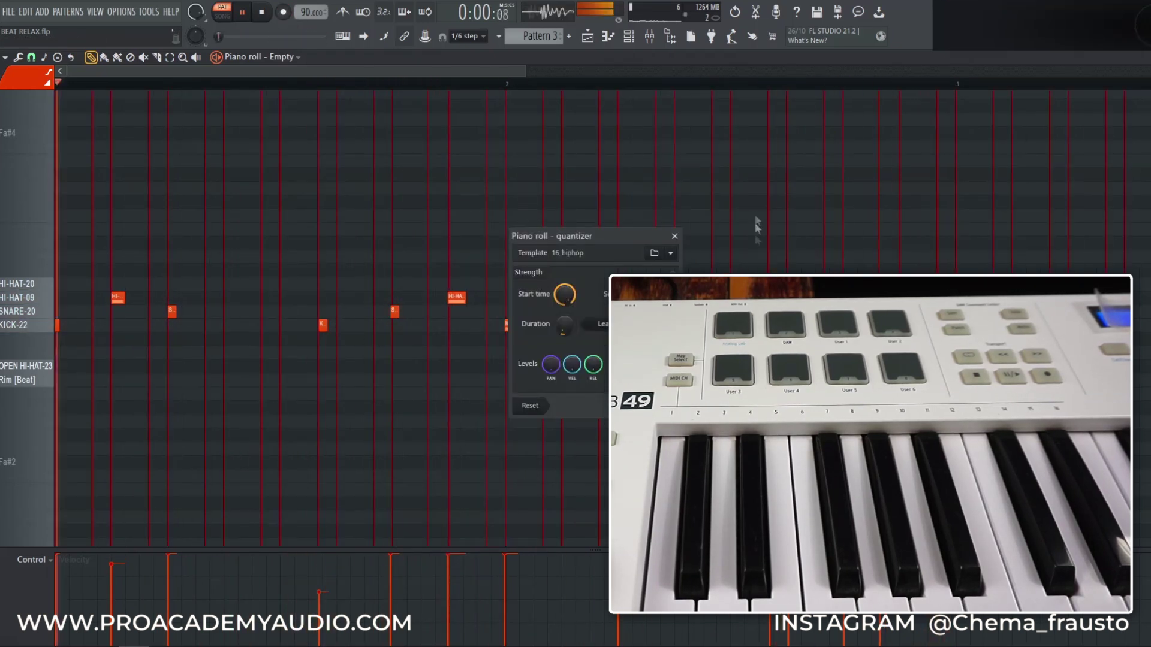
left_click(662, 405)
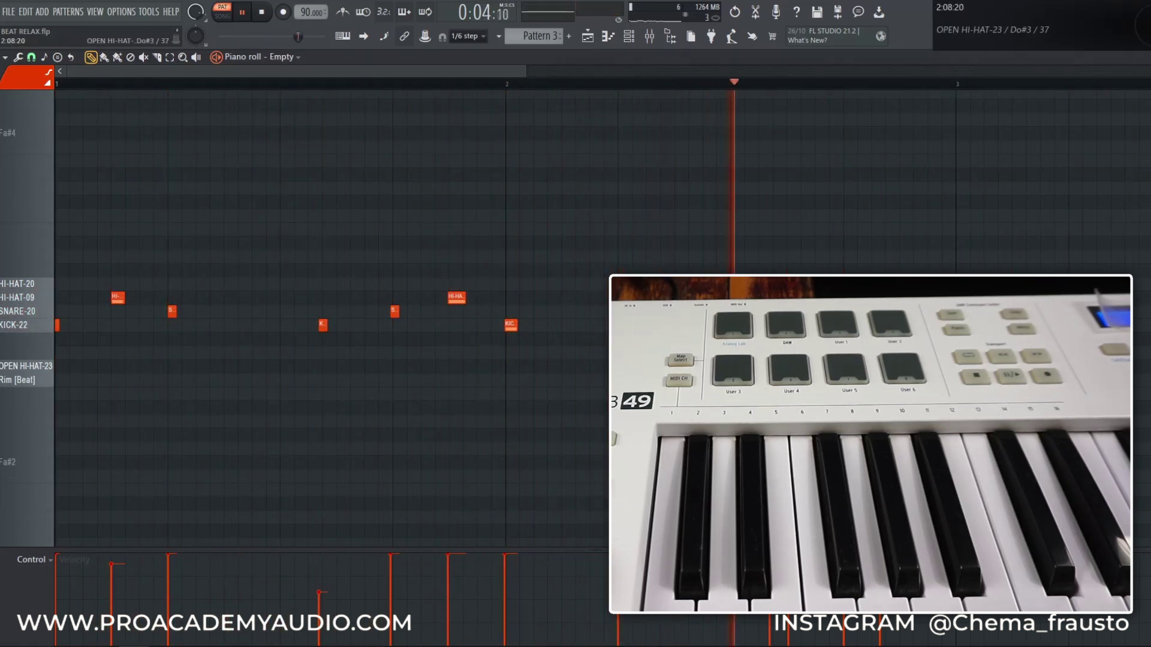
key("space")
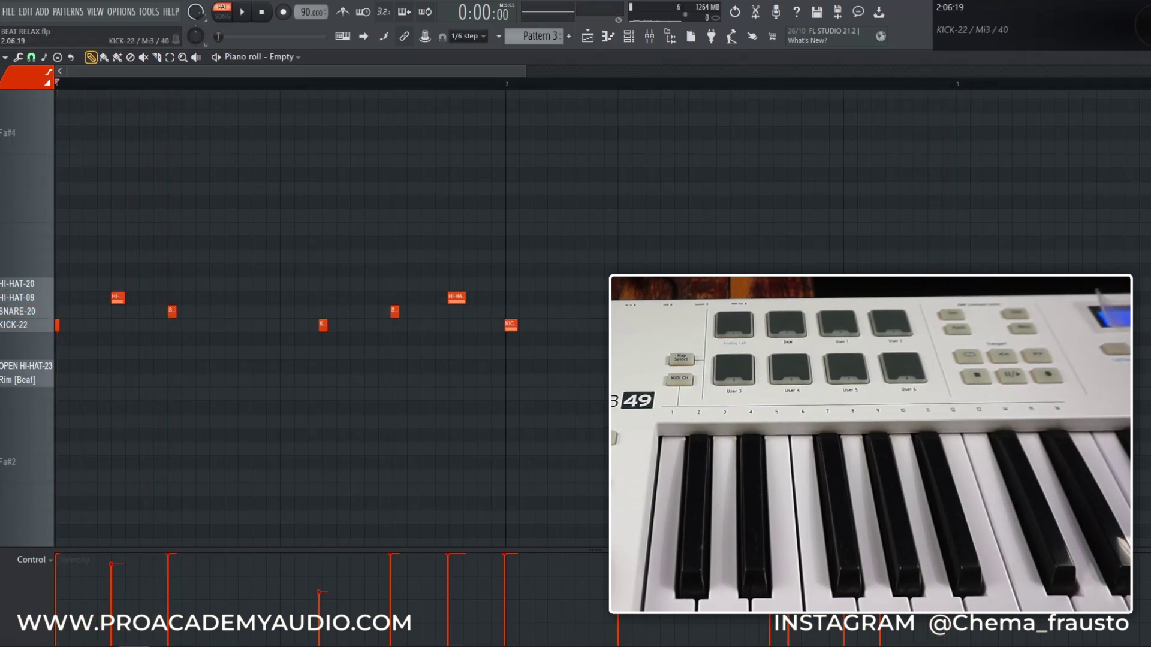
Step: Record a steady HI-HAT-20 rhythm across both bars of Pattern 3 from the MIDI keyboard in song mode
left_click(283, 12)
left_click(243, 13)
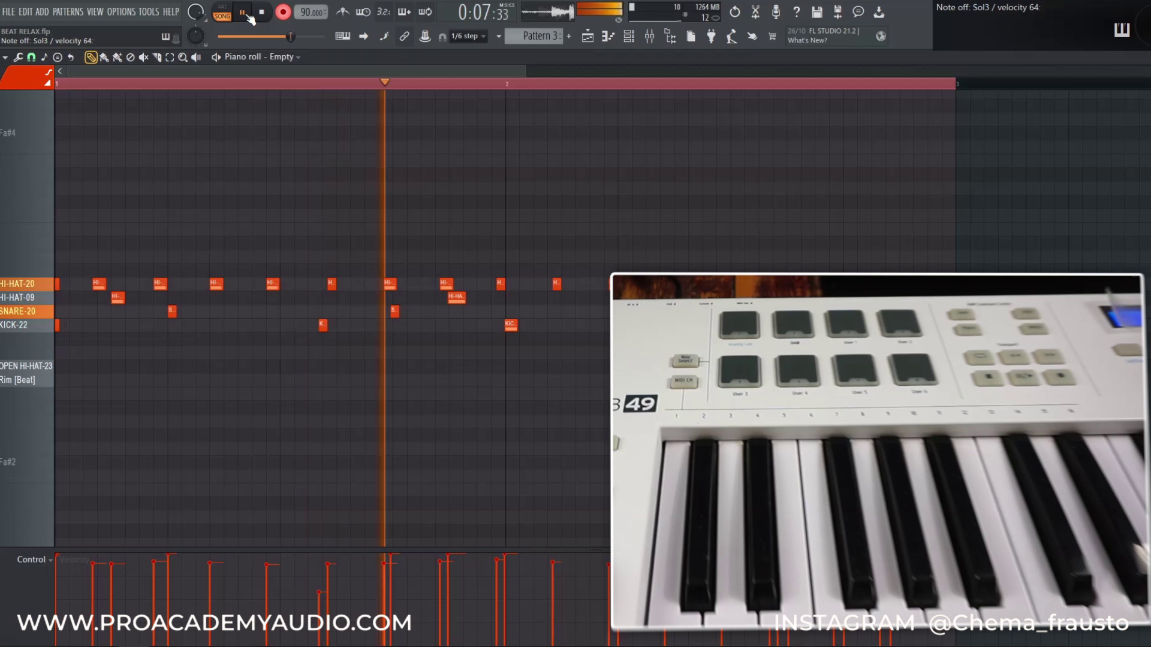
key("space")
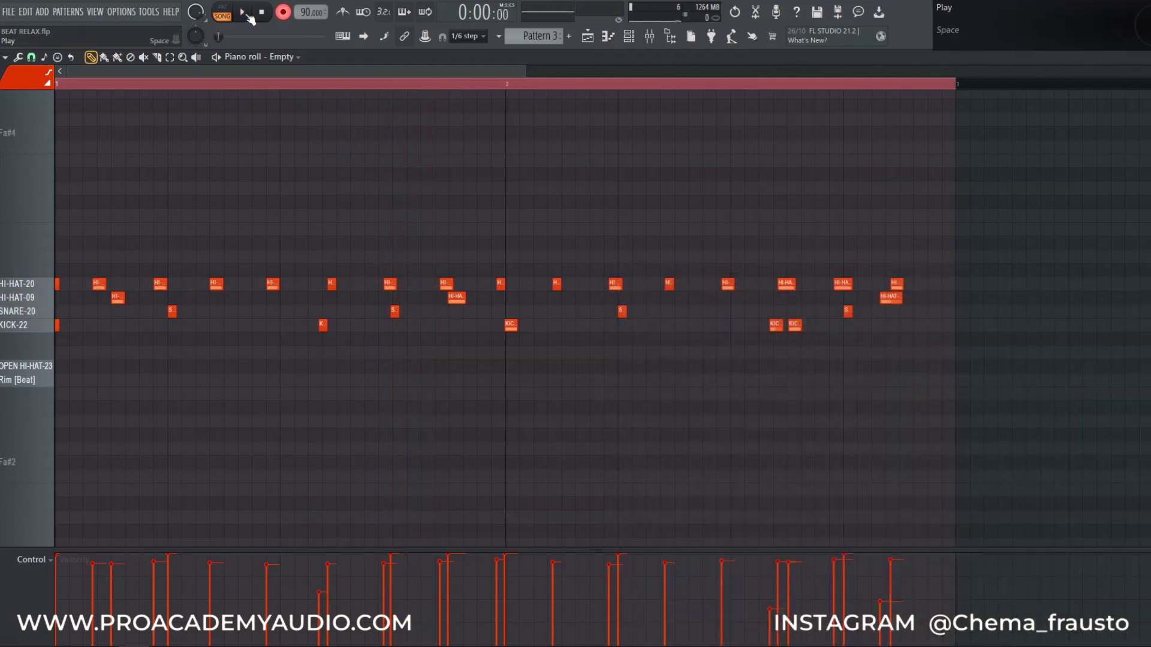
Step: Audition the 16_hiphop quantize template on the pattern, but apply the 16_hihat 1 template instead
key("alt+q")
left_click(243, 12)
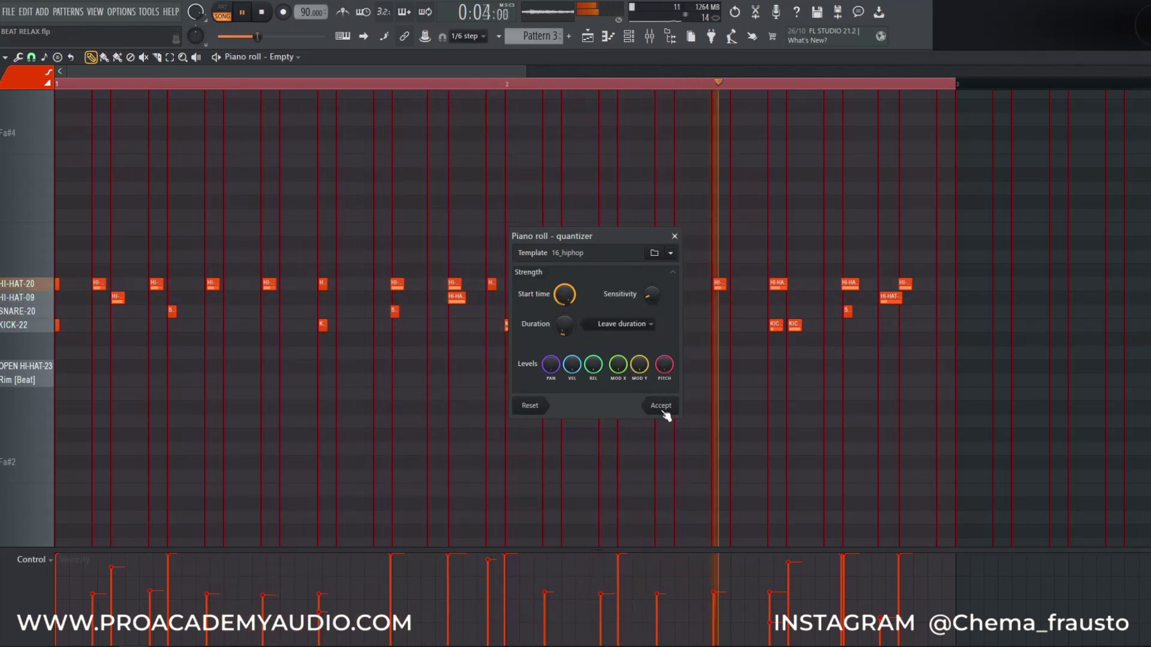
key("space")
left_click(677, 258)
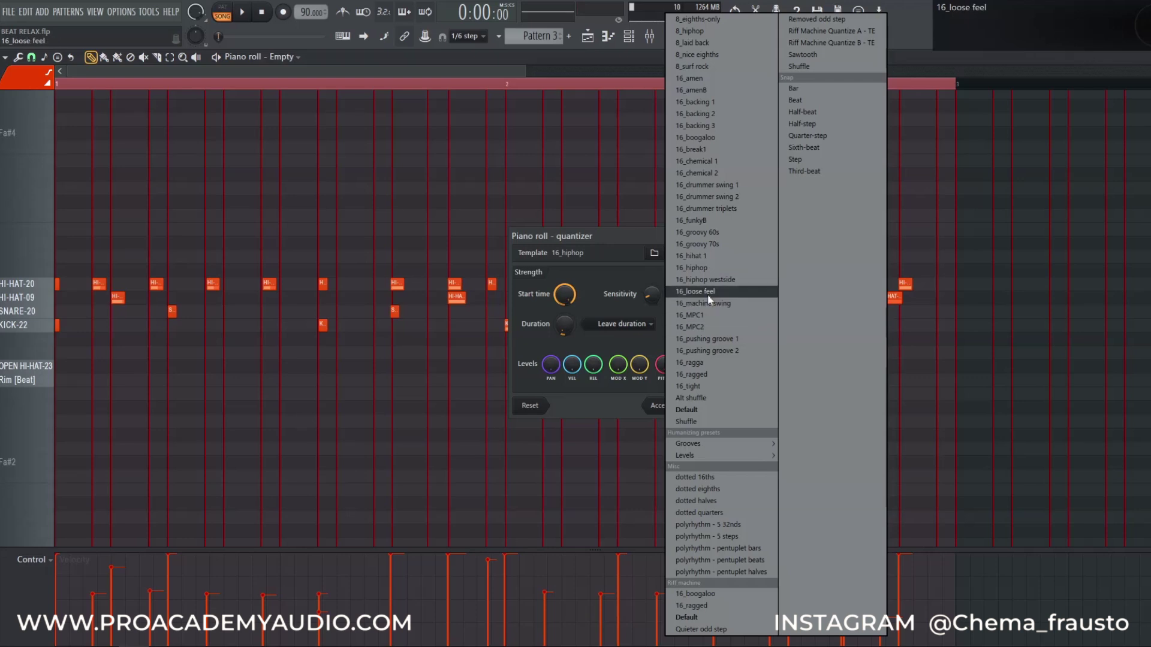
left_click(717, 258)
key("space")
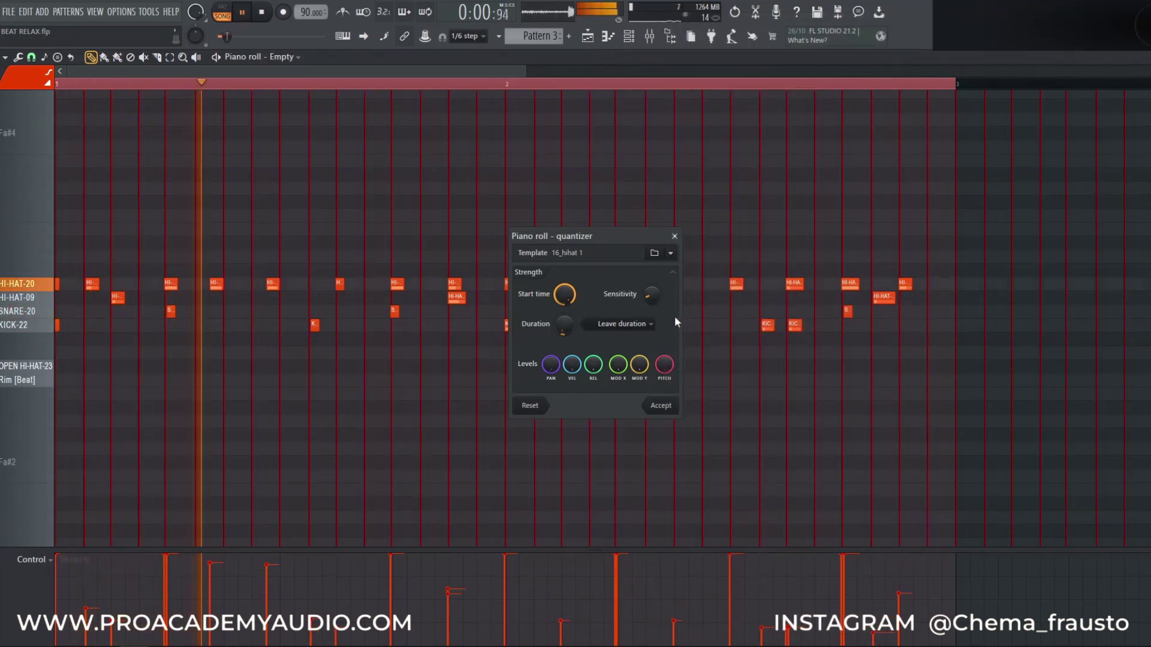
left_click(662, 405)
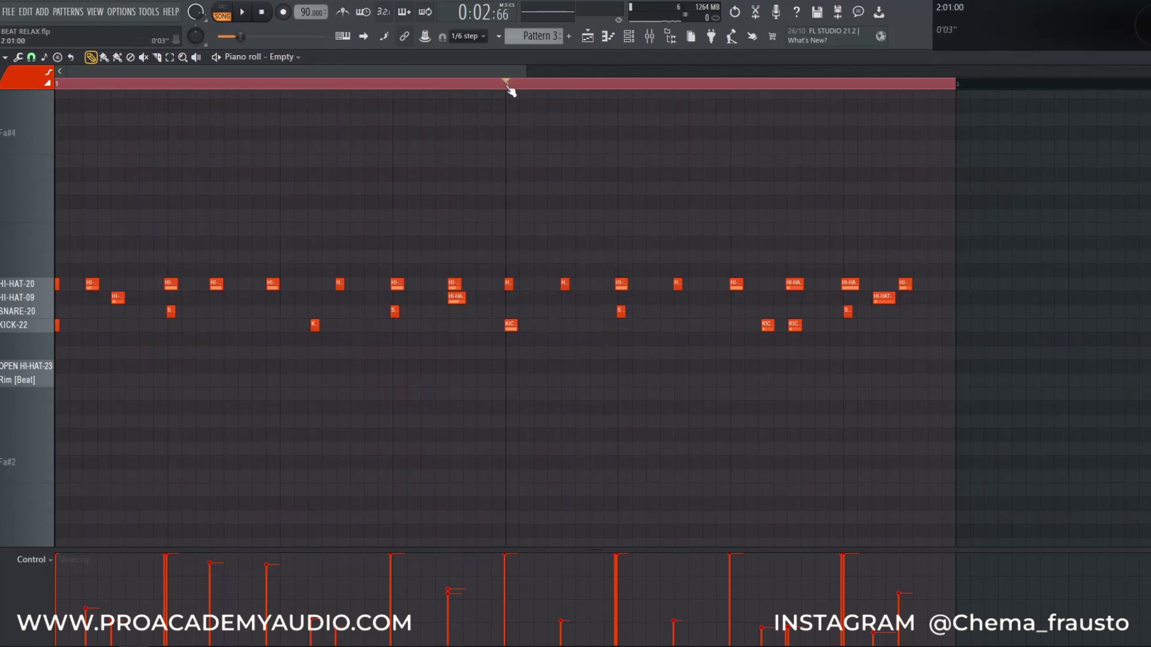
Step: Listen to bar 2 and replace the HI-HAT-20 notes of bar 1 with a copy of those from bar 2
key("space")
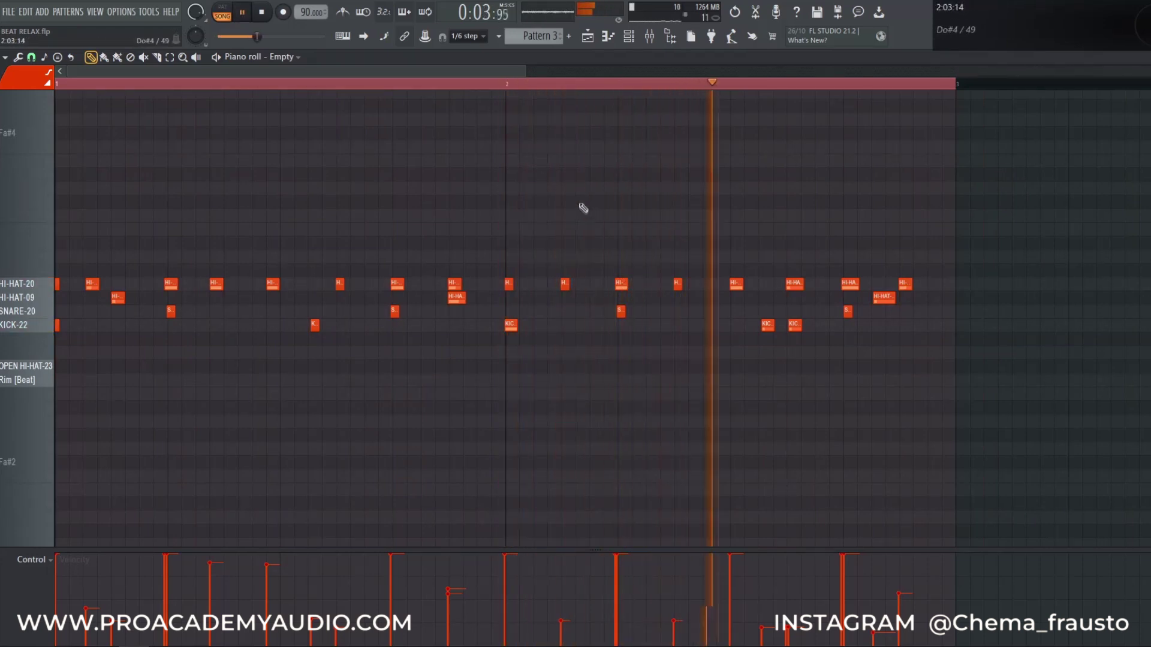
key("space")
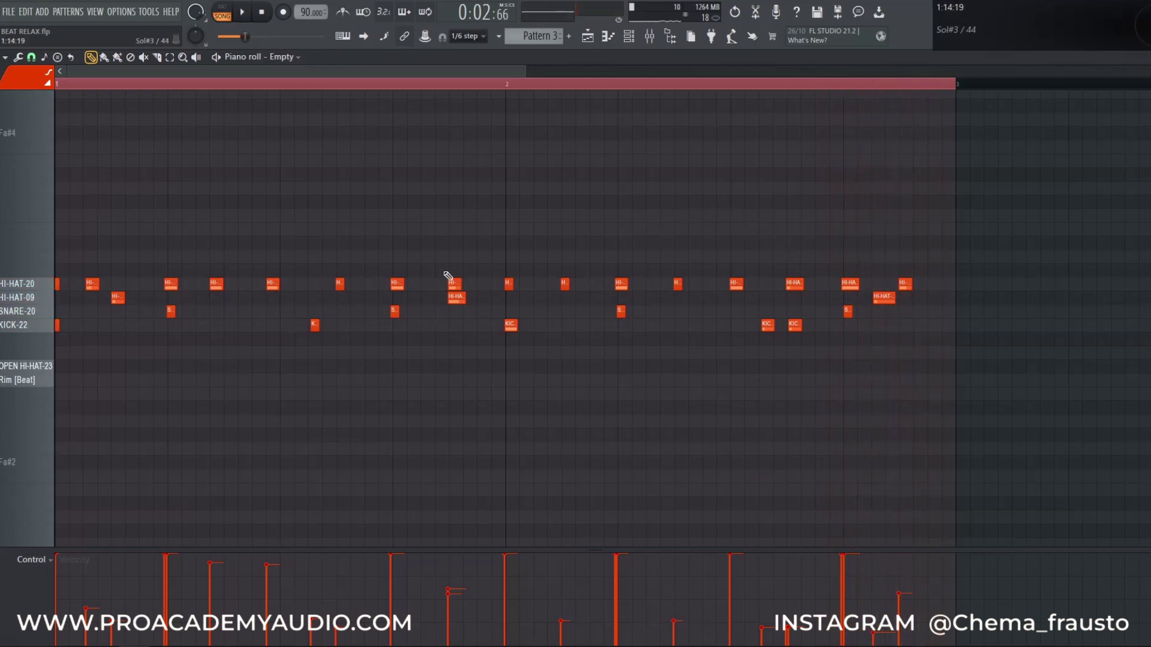
left_click_drag(471, 291, 54, 258)
key("Delete")
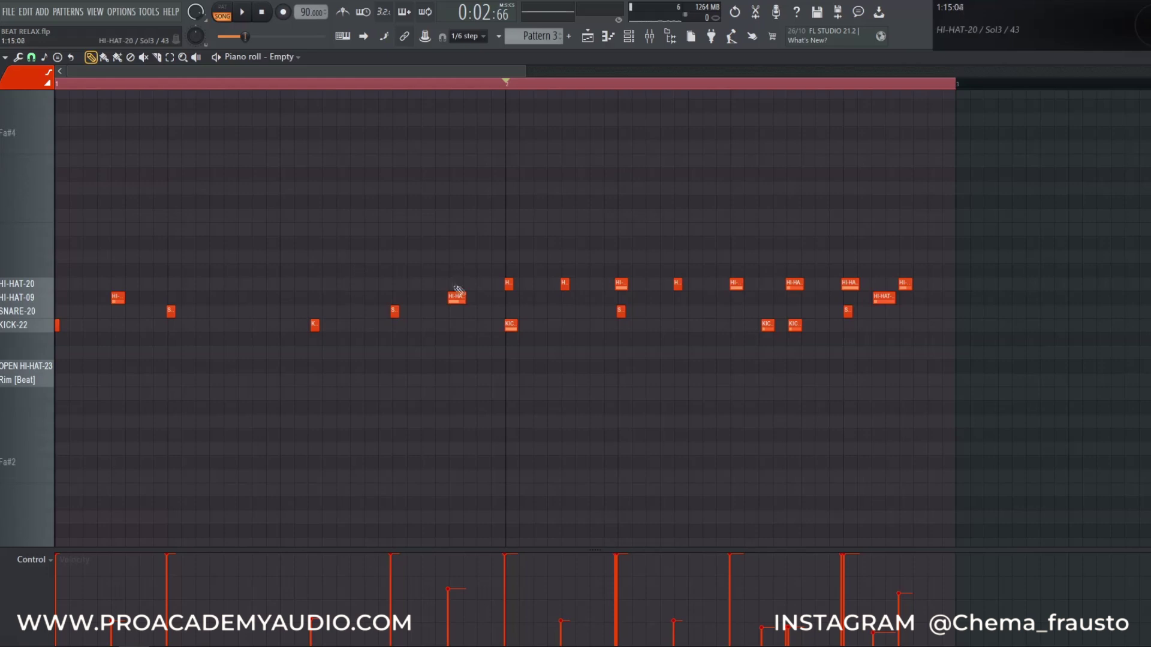
left_click_drag(506, 286, 959, 282)
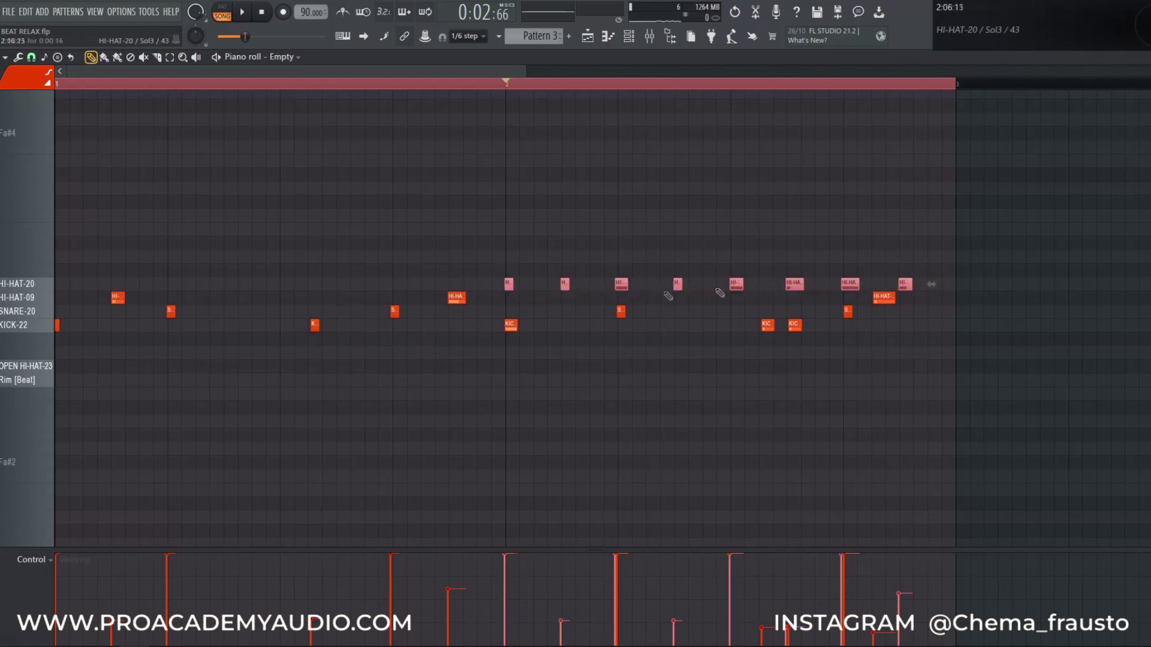
left_click_drag(677, 285, 224, 283)
Step: Record four OPEN HI-HAT-23 hits, two per bar, into Pattern 3 from the MIDI keyboard
key("space")
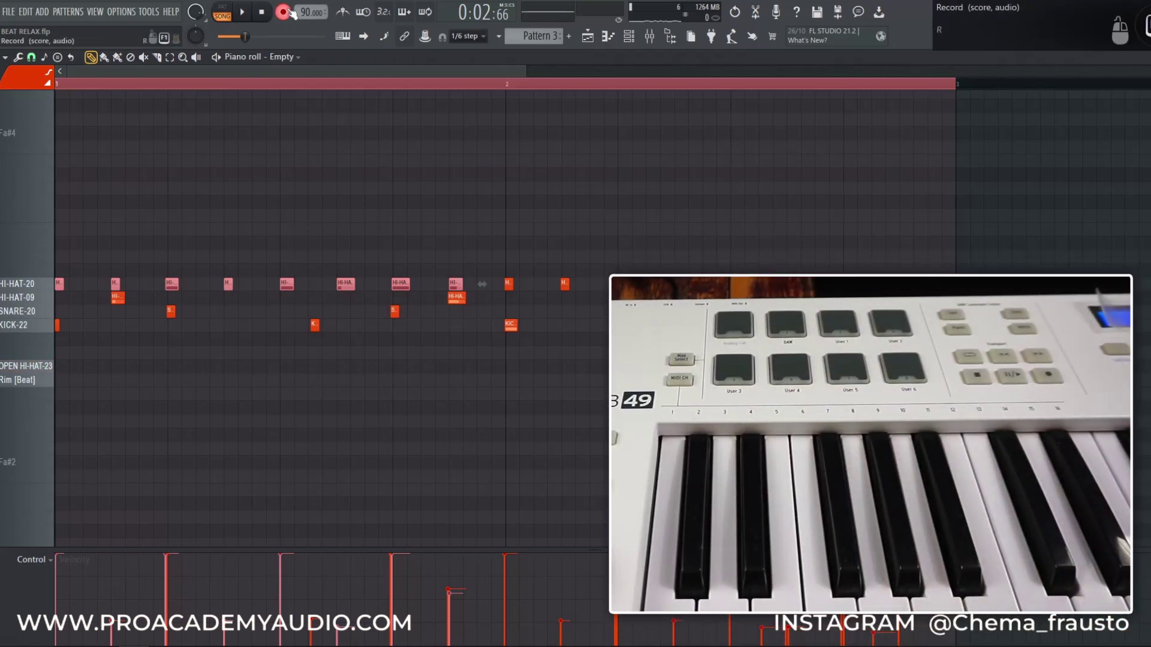
left_click(247, 13)
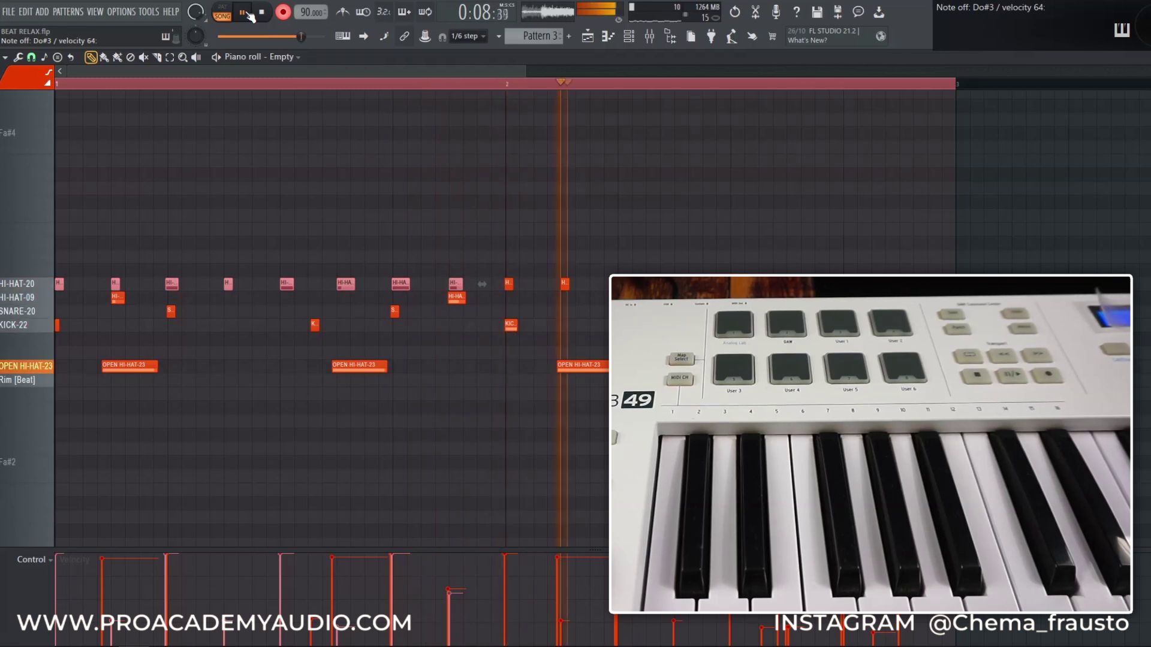
key("space")
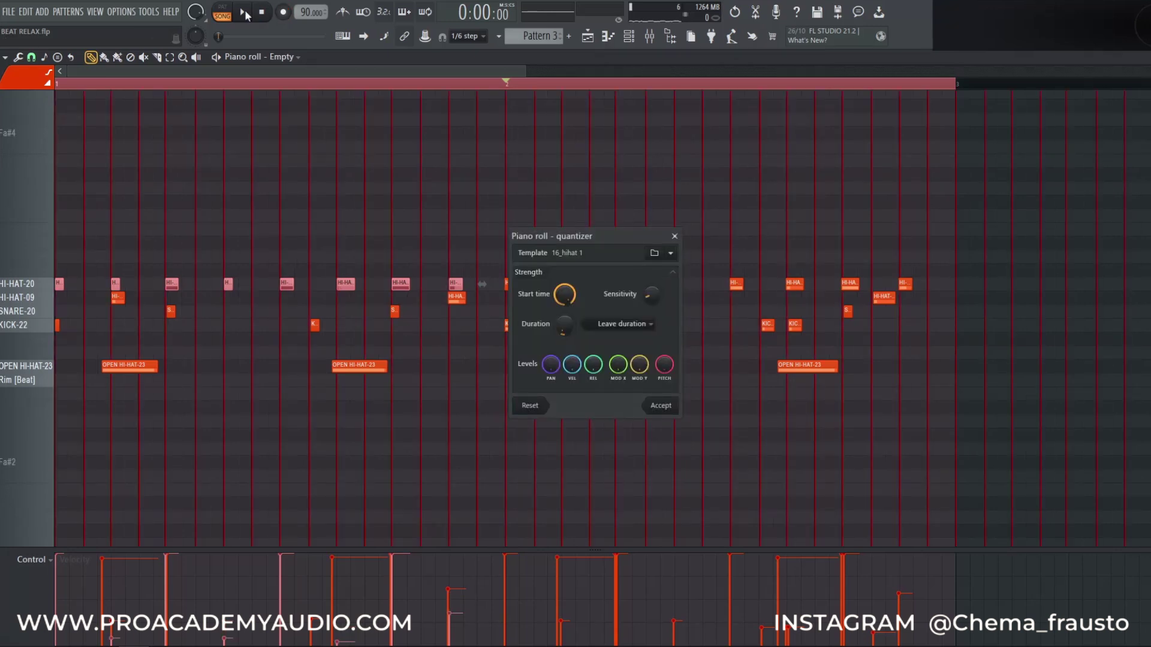
Step: Compare the 16_hiphop quantize template with 16_hihat 1 during playback and apply 16_hihat 1 to the selected notes
left_click(674, 252)
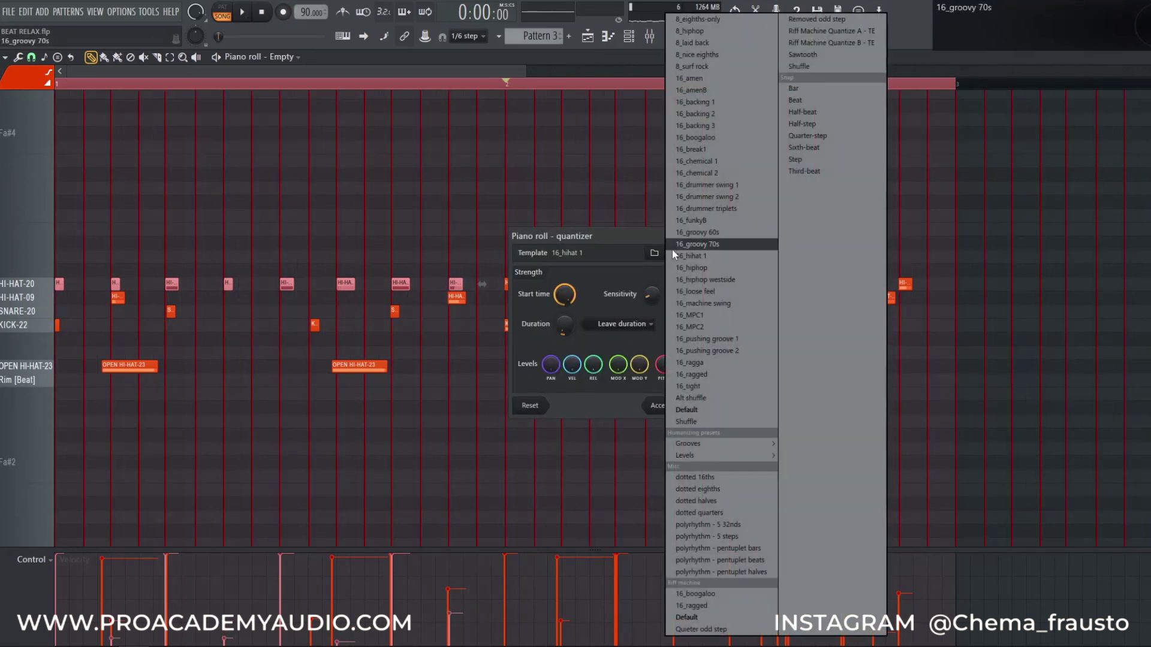
left_click(710, 269)
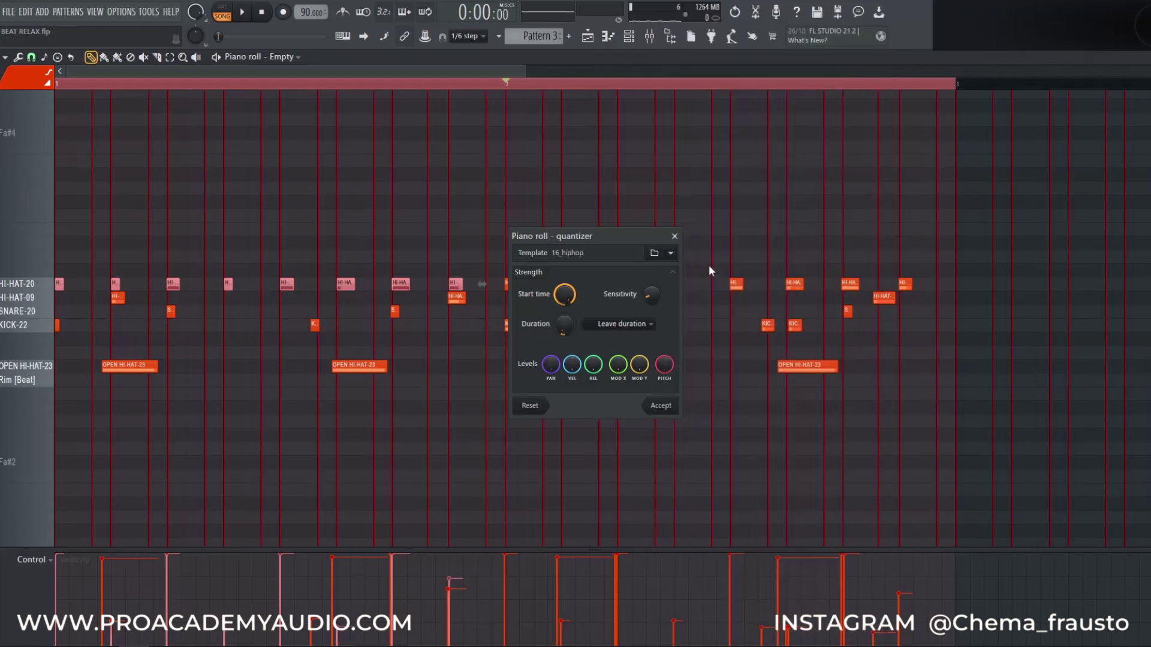
key("space")
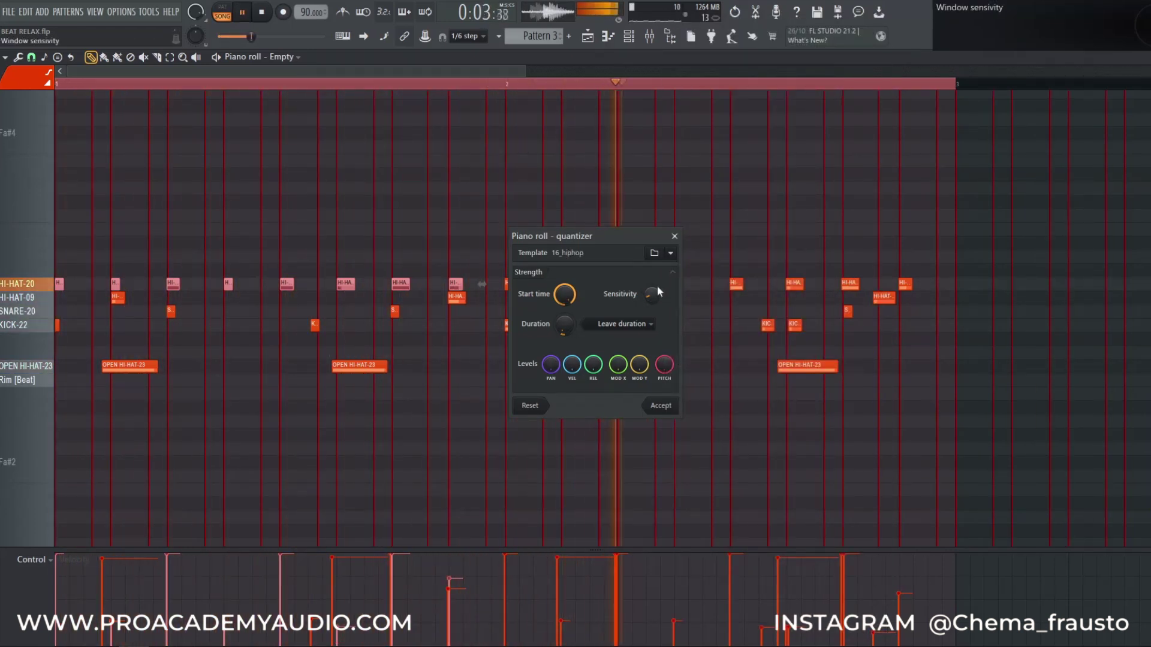
left_click(672, 254)
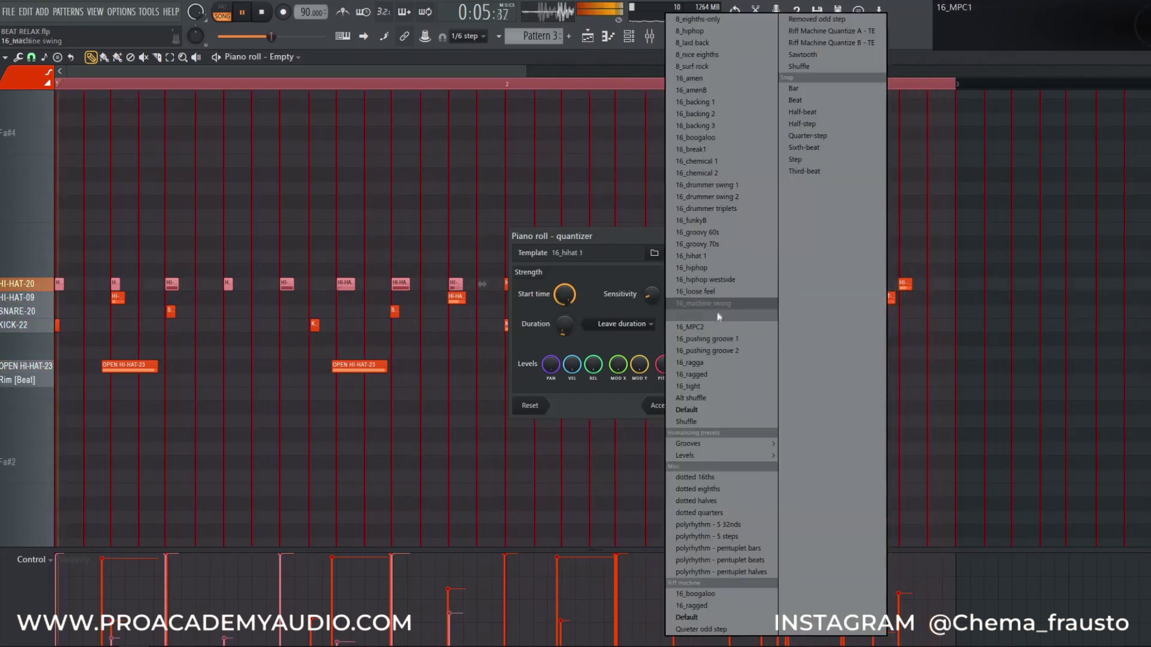
left_click(703, 257)
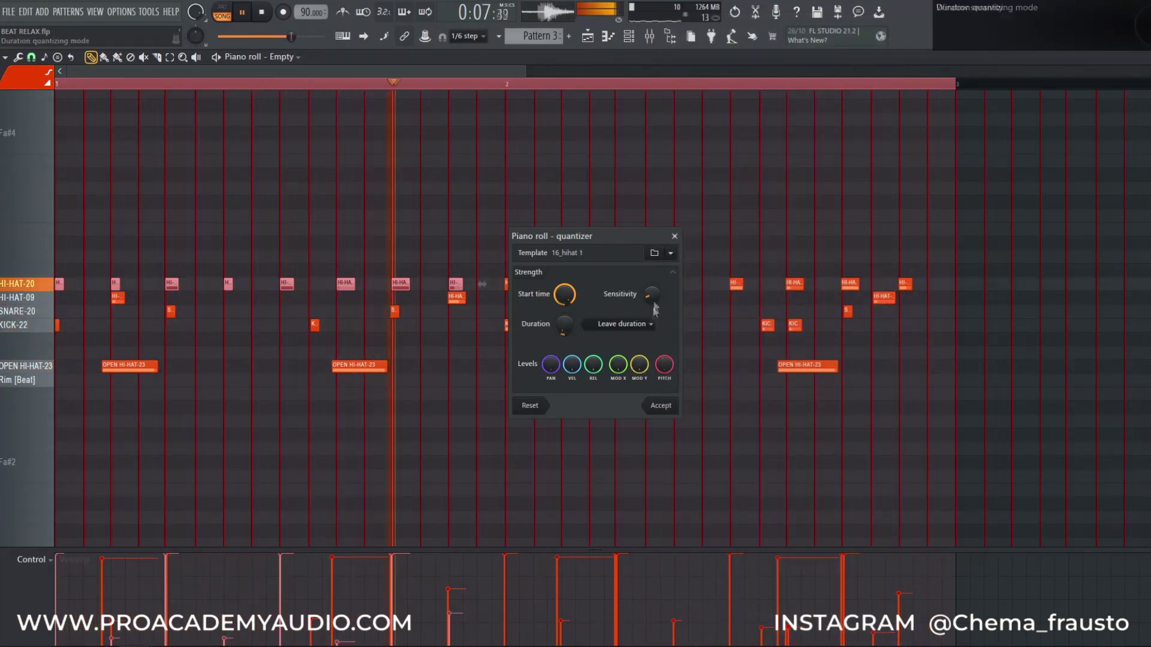
left_click(660, 406)
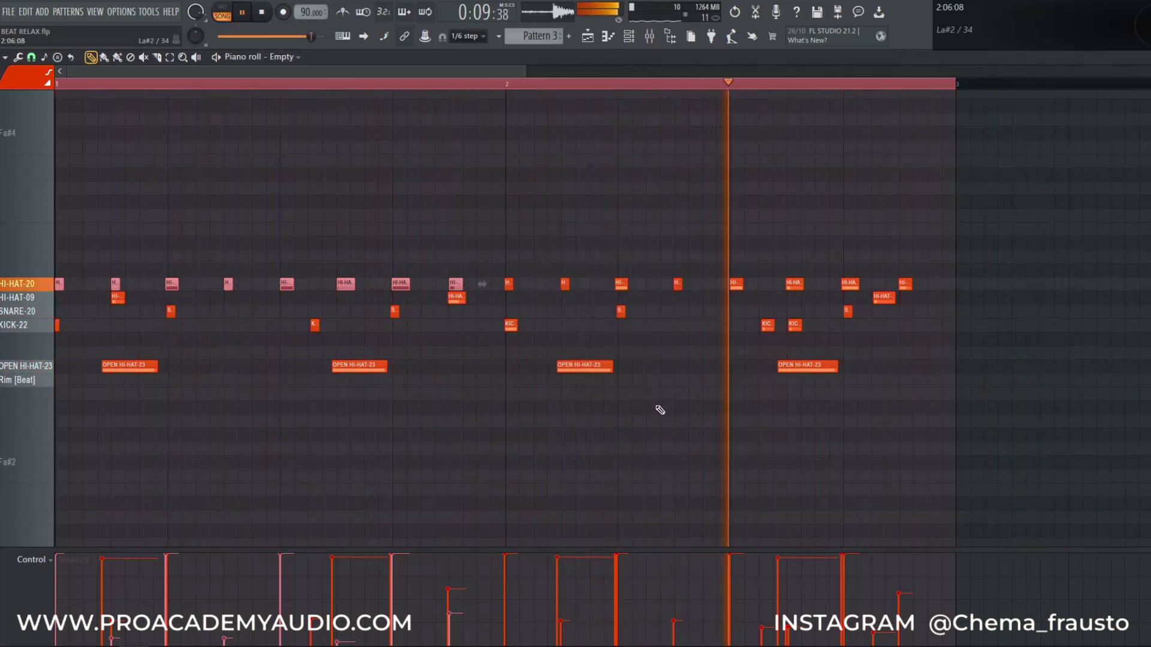
key("space")
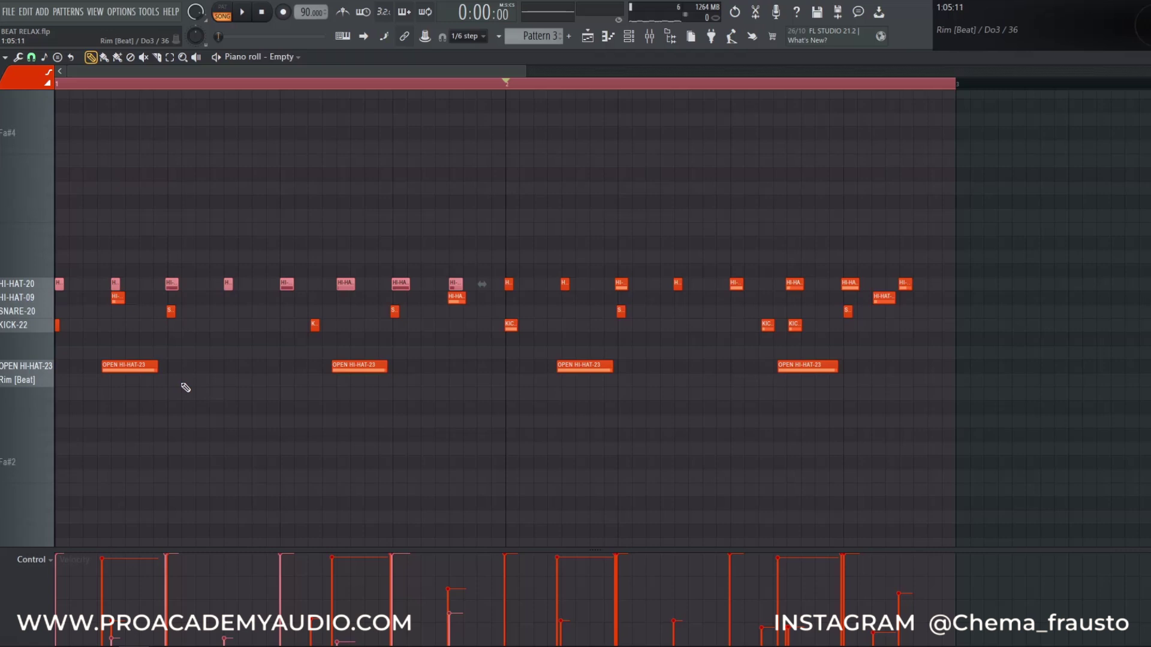
Step: Nudge the four OPEN HI-HAT-23 notes by ear so they line up with the off-beat HI-HAT-20 notes in both bars
key("space")
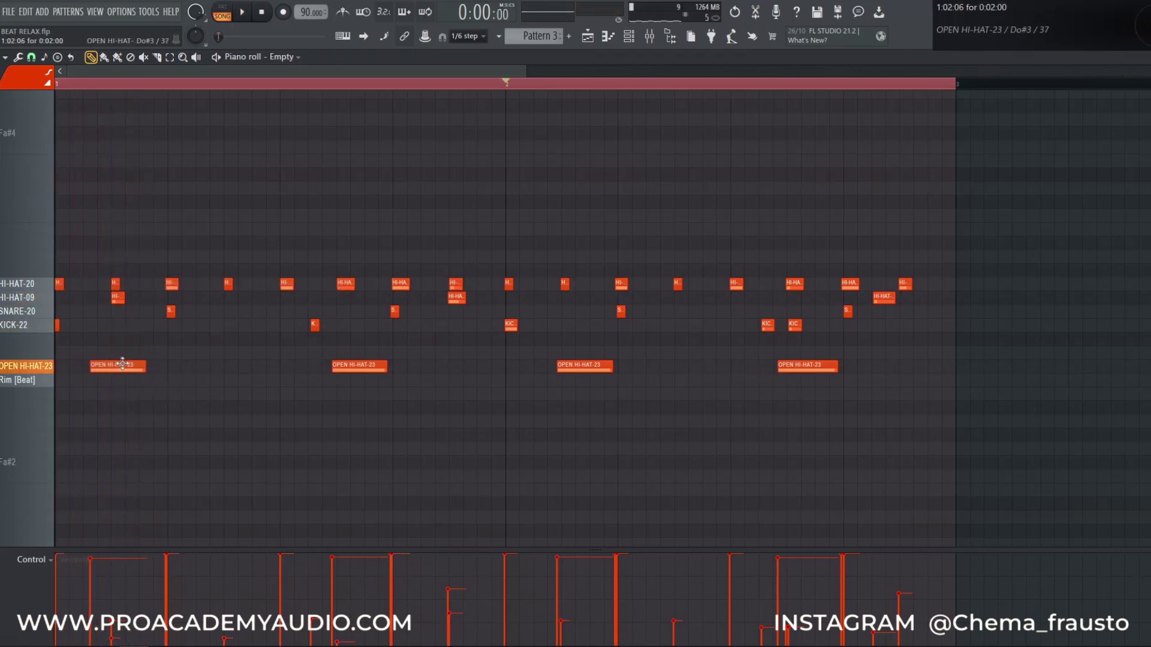
key("space")
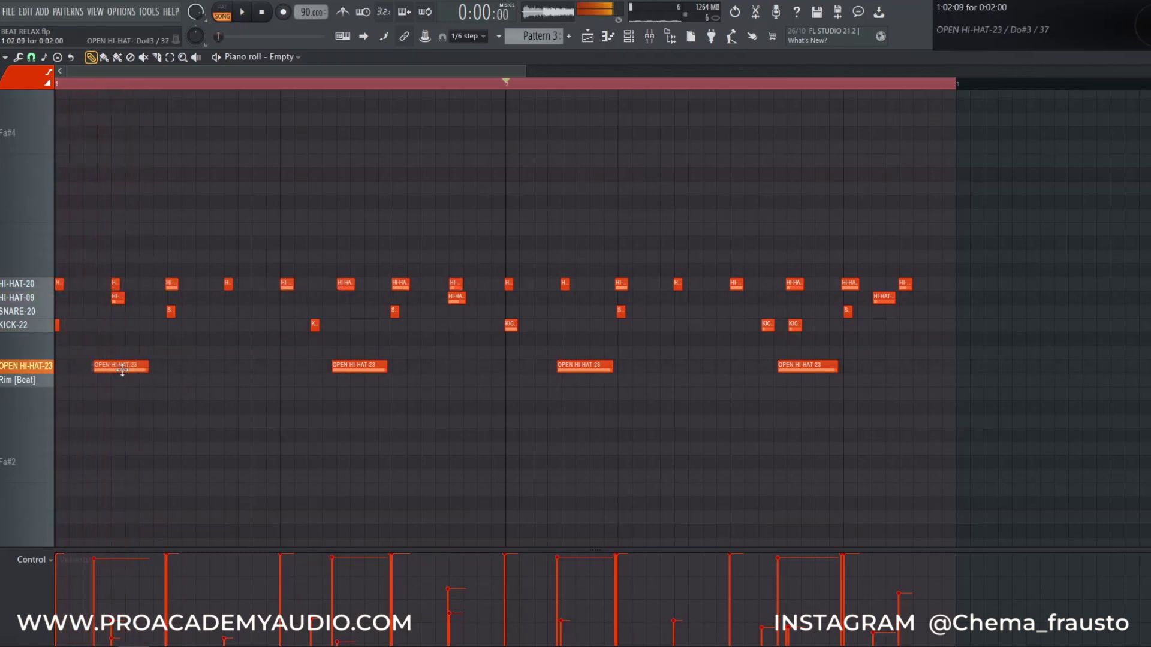
key("space")
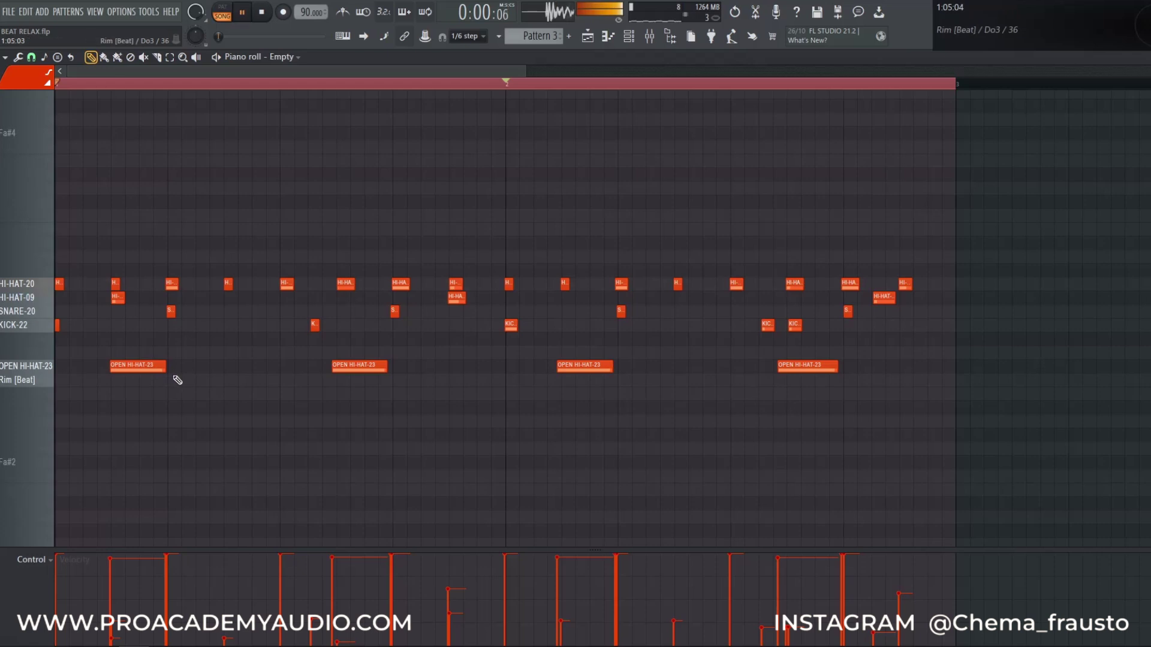
key("space")
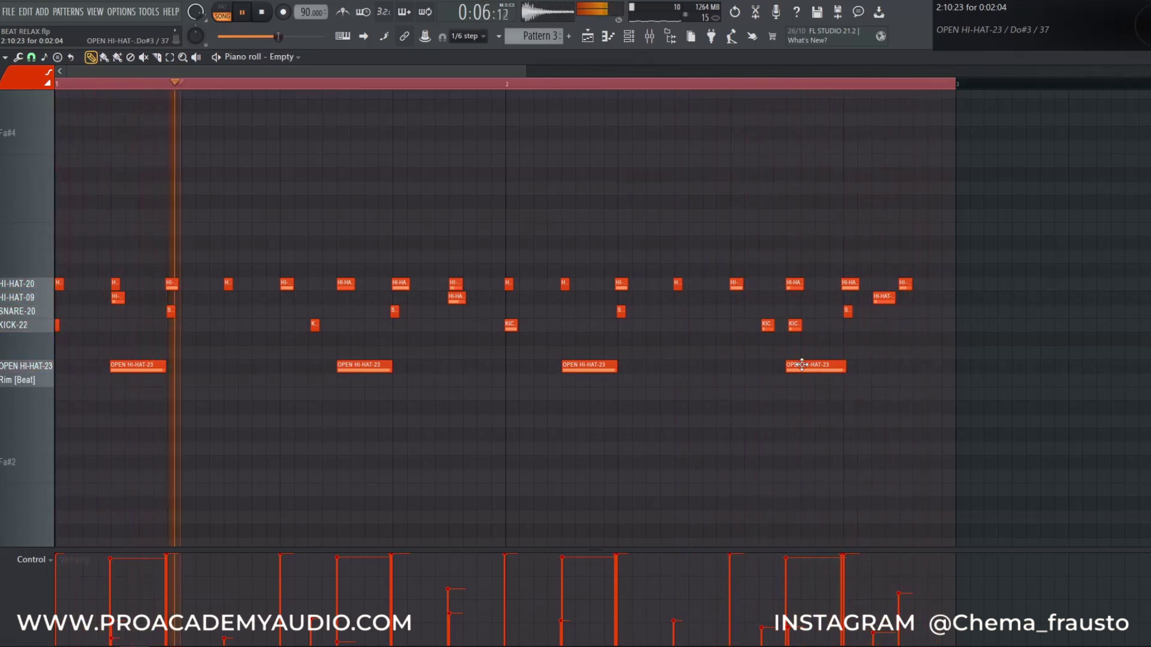
Step: Record two Rim [Beat] hits near the end of bar 2 into Pattern 3 from the MIDI keyboard
key("r")
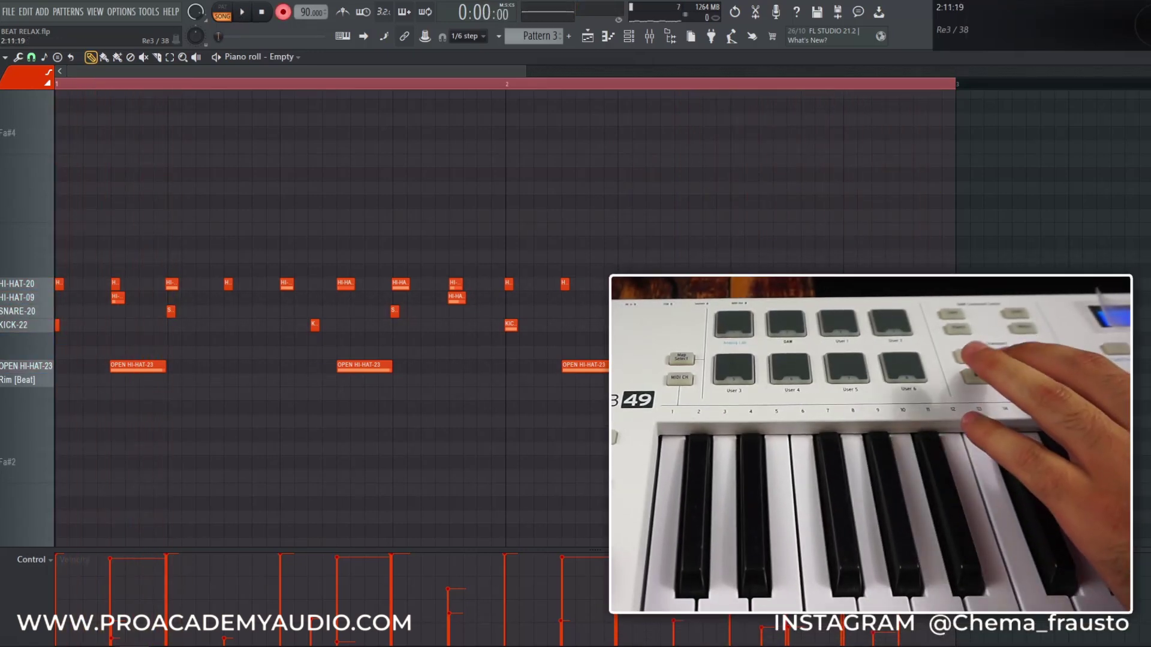
key("space")
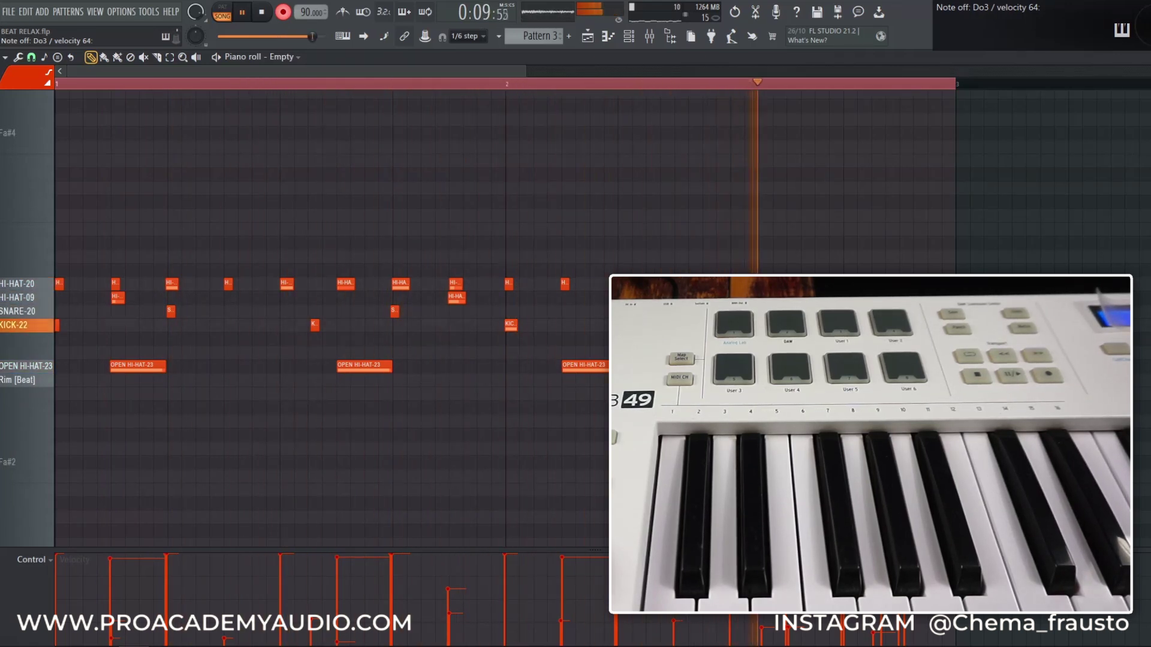
key("space")
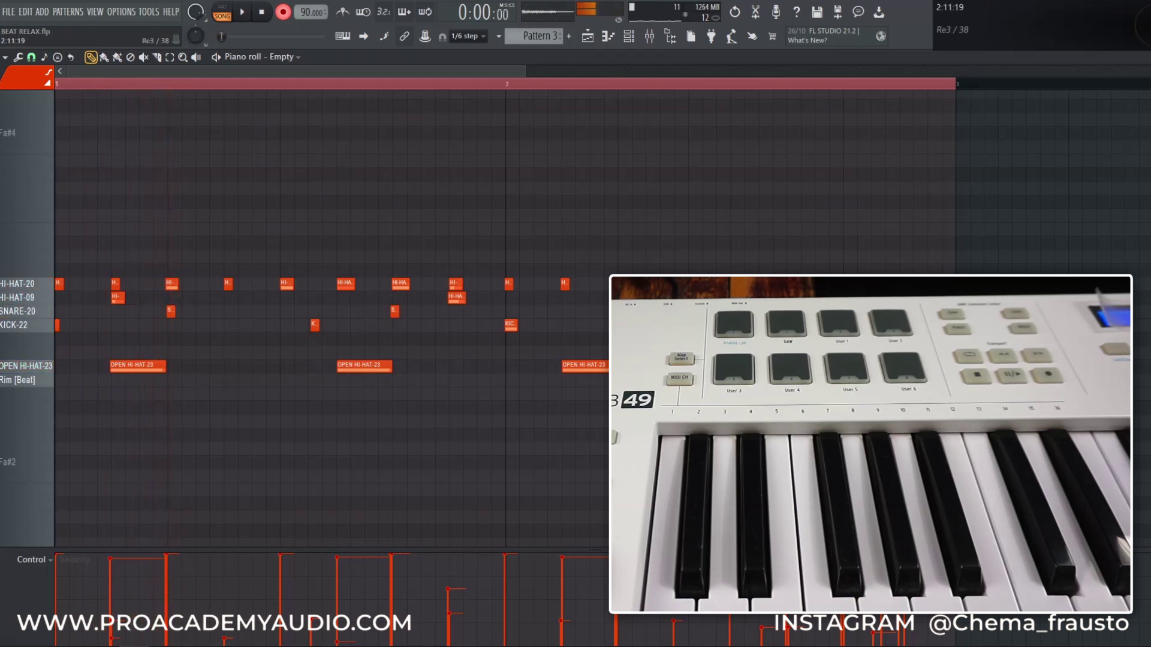
Step: Quantize the Pattern 3 notes with the 16_hiphop template after listening to it during playback
key("alt+q")
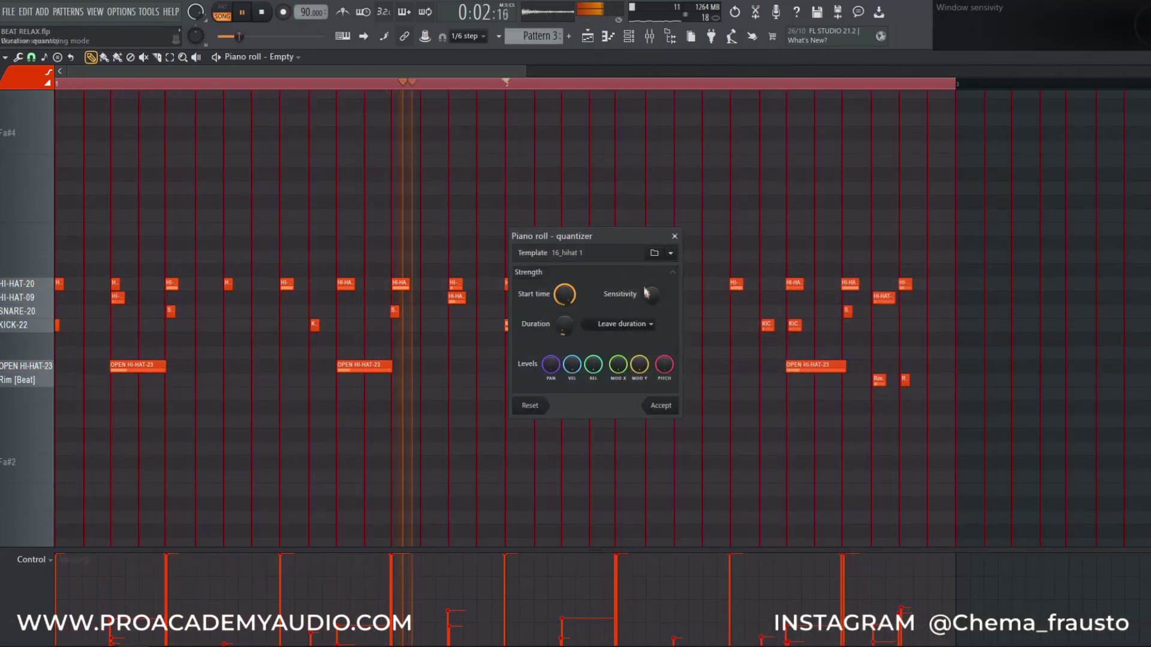
left_click(671, 252)
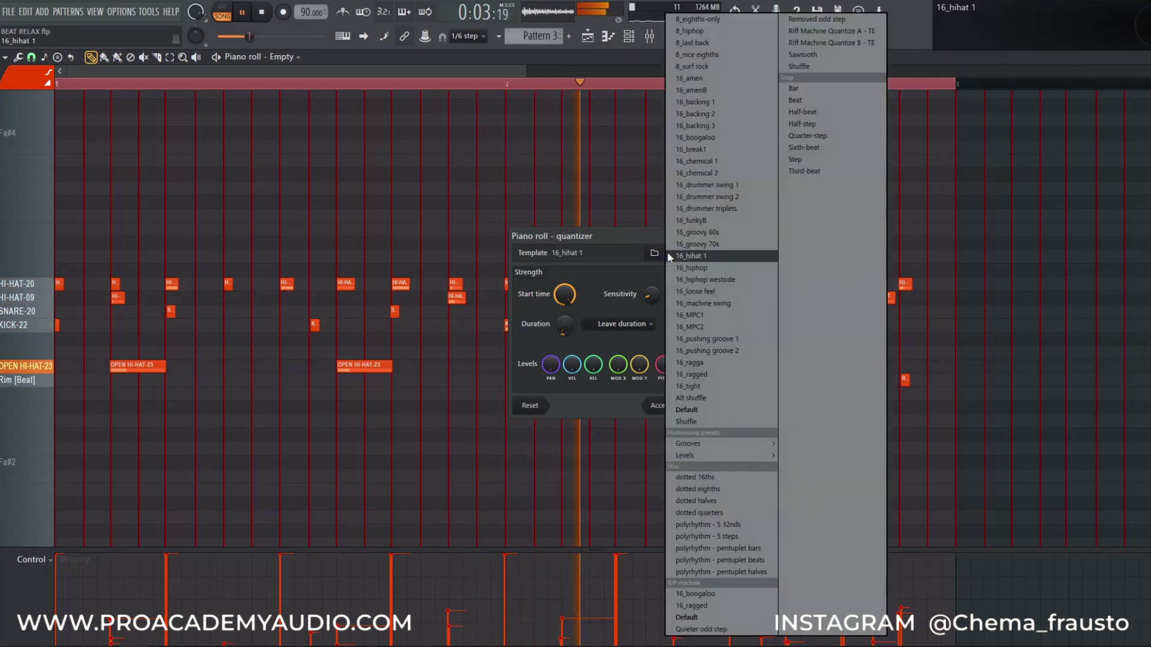
left_click(706, 268)
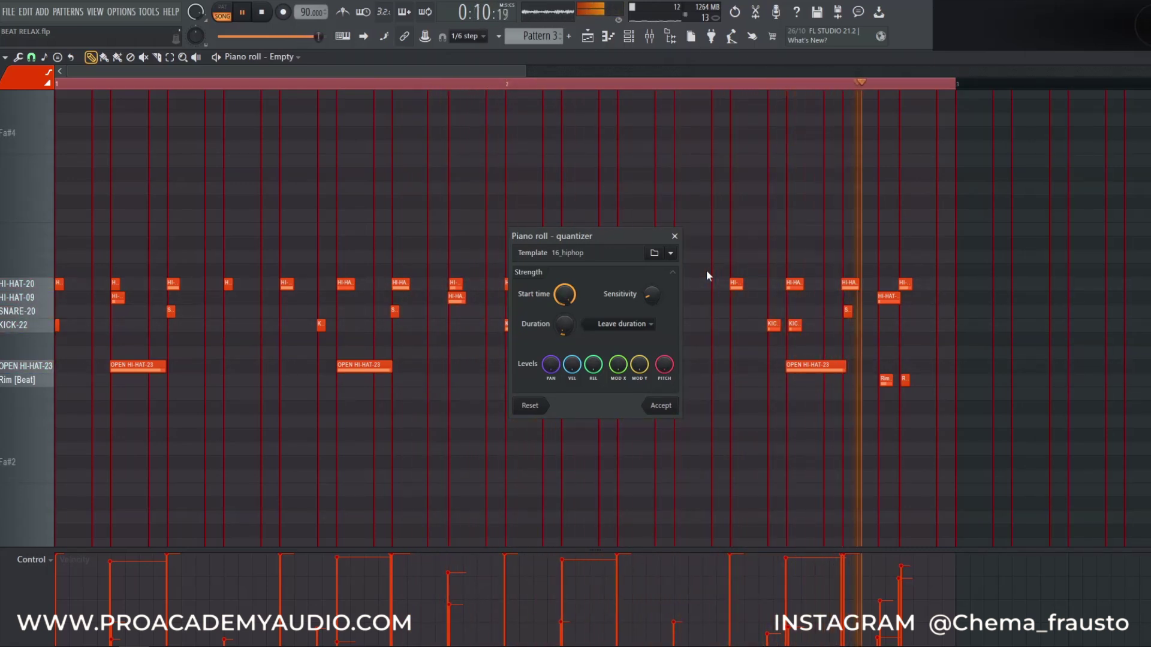
left_click(662, 406)
key("space")
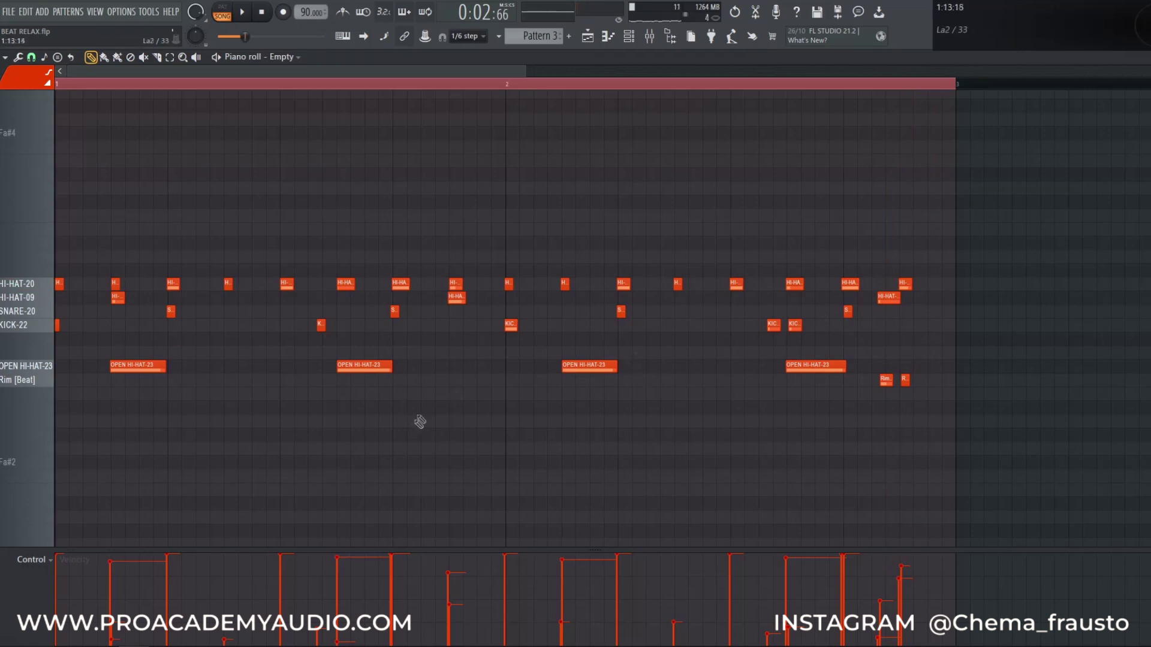
Step: Lower the OPEN HI-HAT-23 and Rim [Beat] velocities and raise the weak KICK-22 hits, setting the first of bar 2's closing kick pair to 91%
double_click(49, 371)
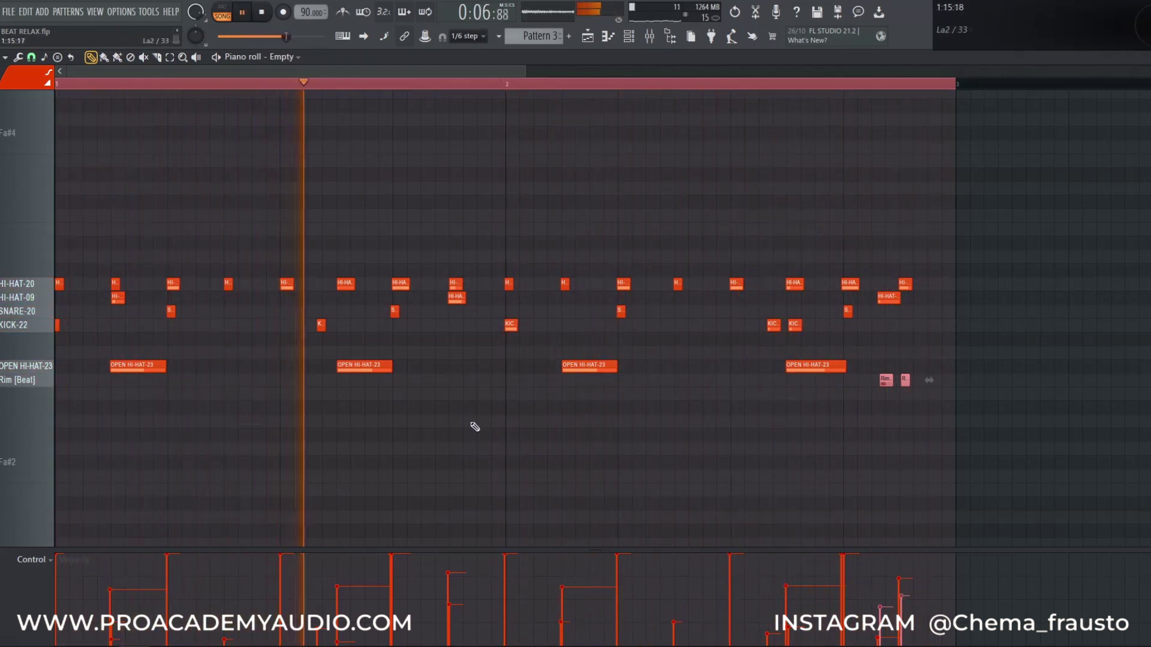
left_click(43, 313, "ctrl")
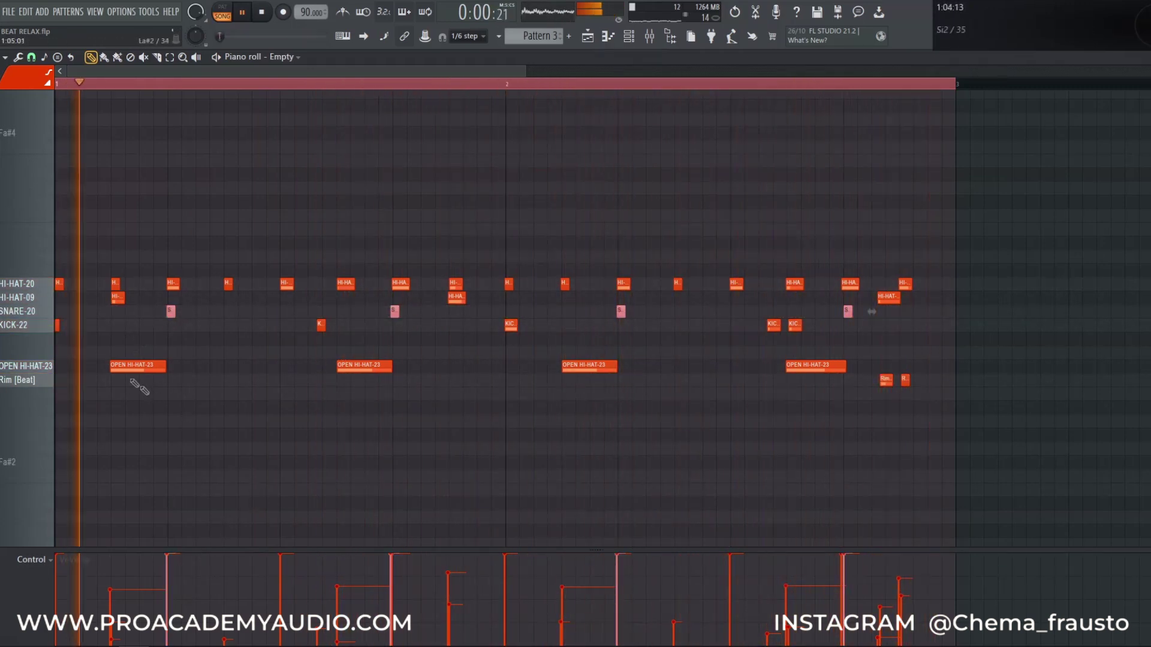
left_click(36, 327, "ctrl")
left_click_drag(316, 582, 319, 553)
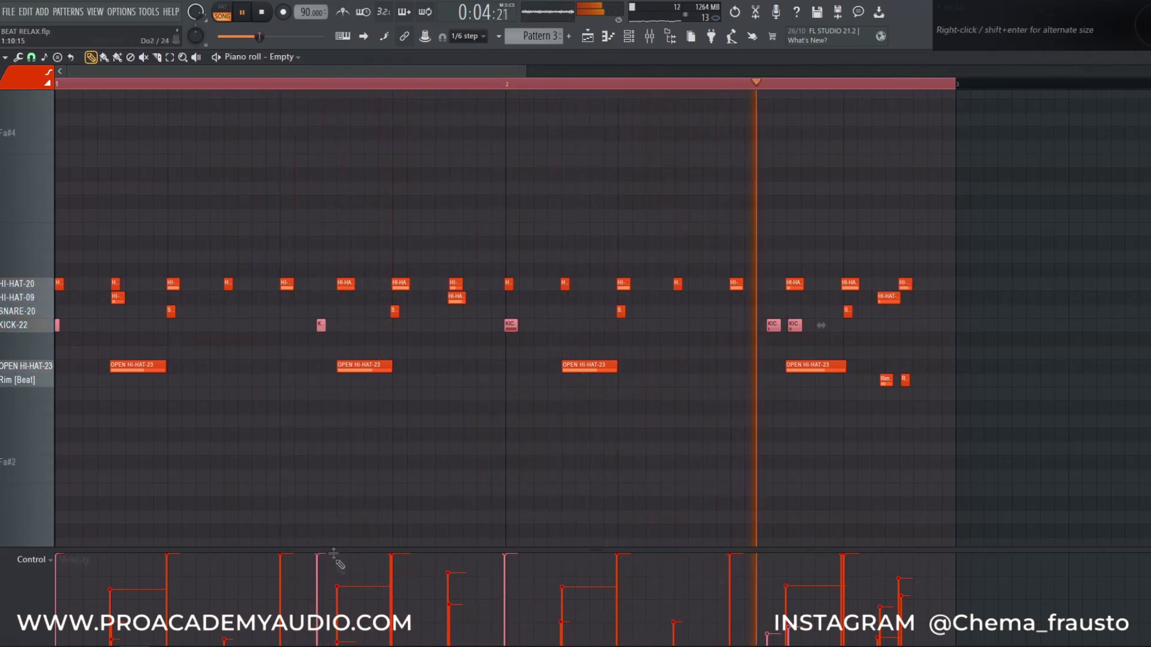
left_click_drag(796, 606, 781, 568)
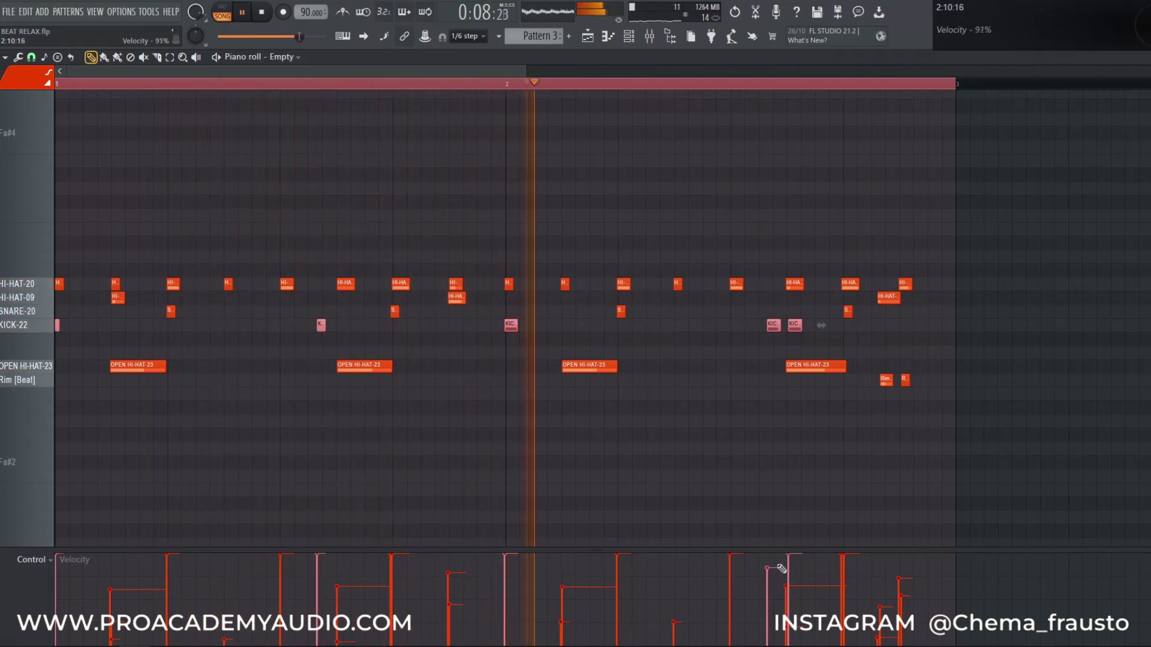
left_click(695, 460, "ctrl")
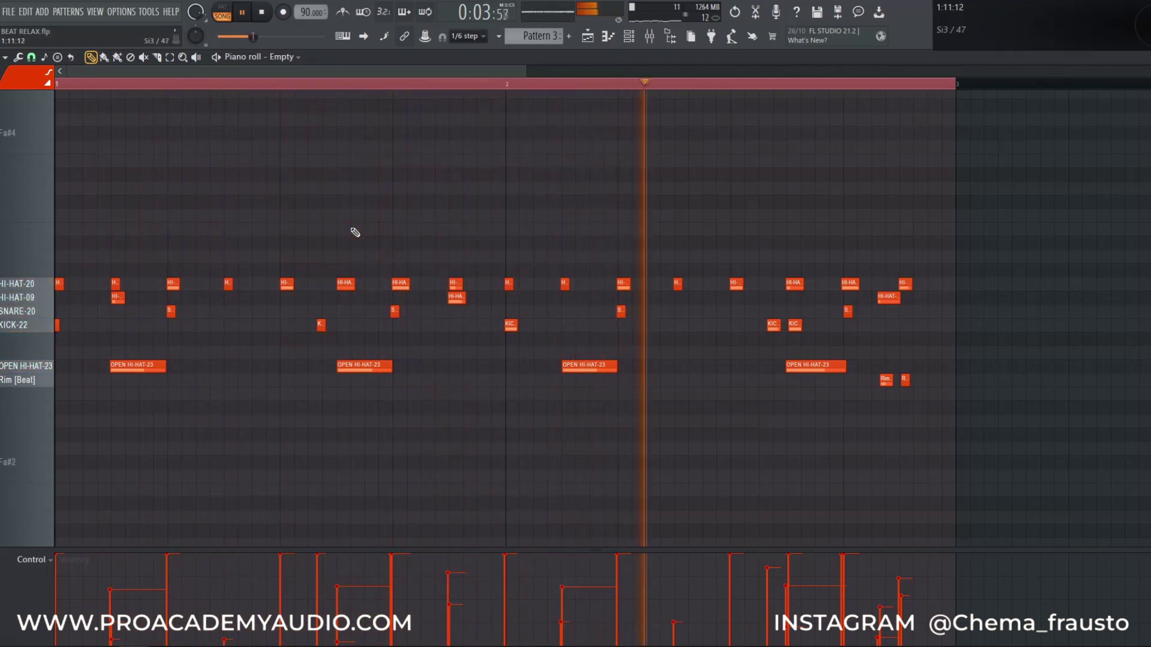
key("space")
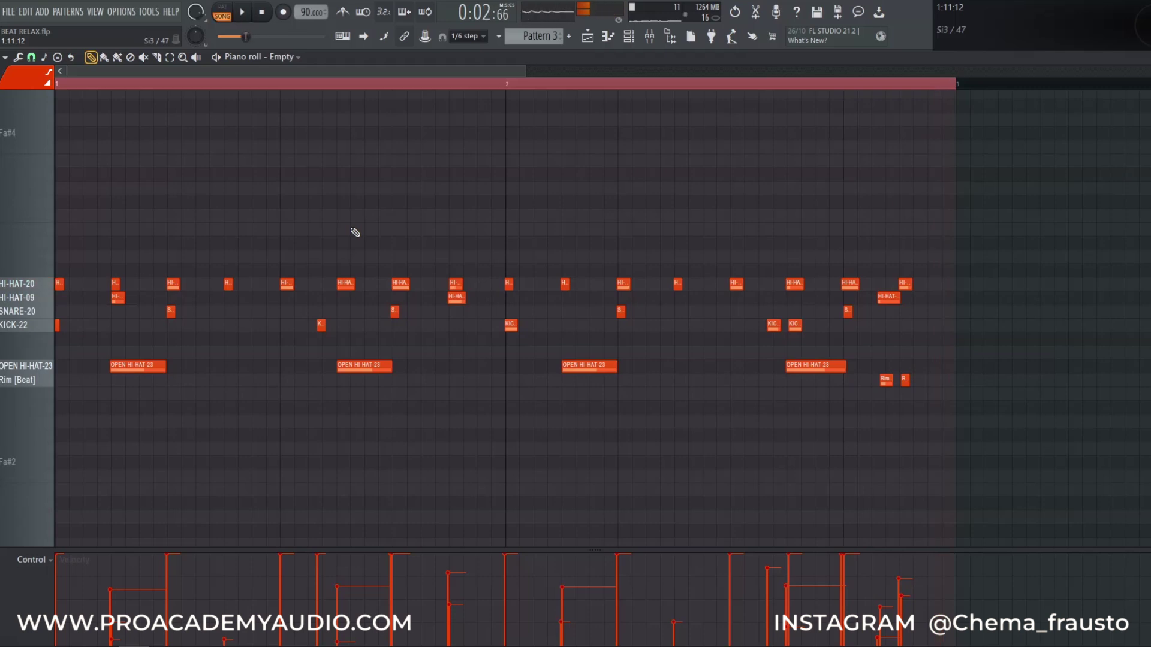
Step: Open the FPC drum kit and route the KICK-22 pad to mixer Insert 1 and the SNARE-20 pad to Insert 2
key("F6")
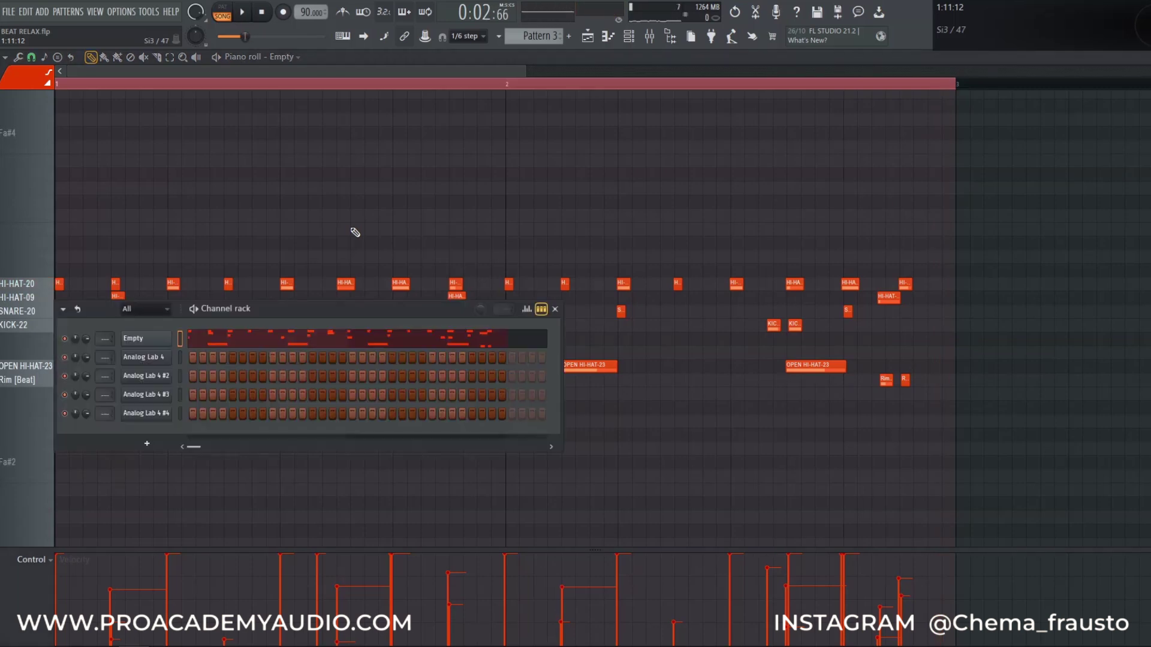
left_click(162, 340)
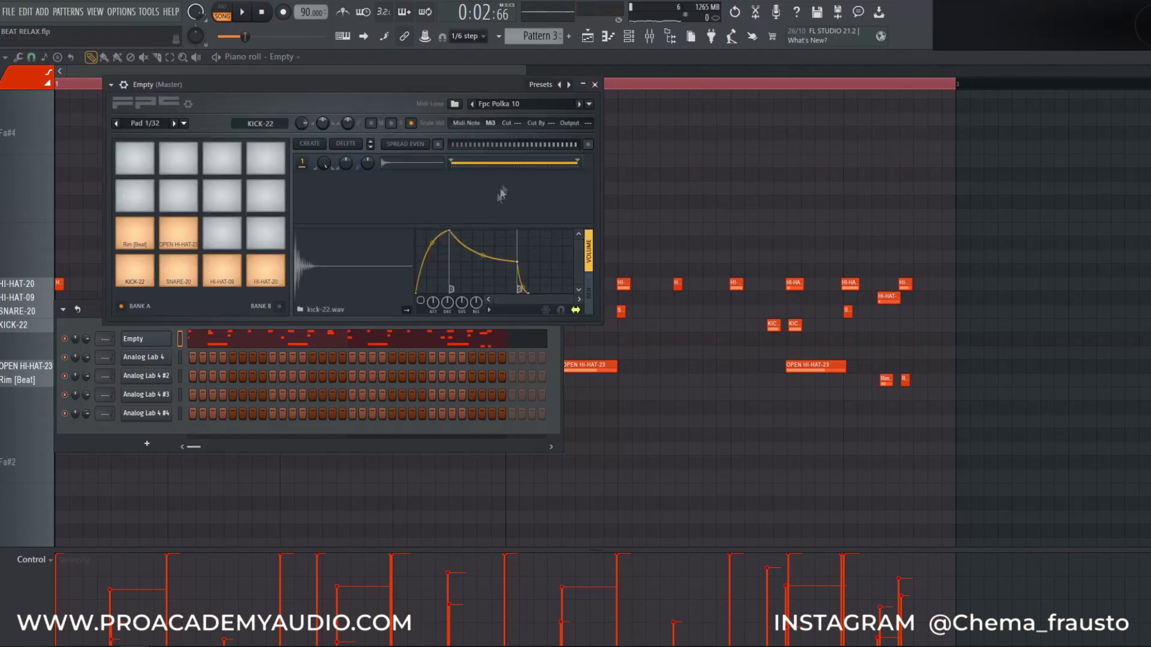
left_click(591, 124)
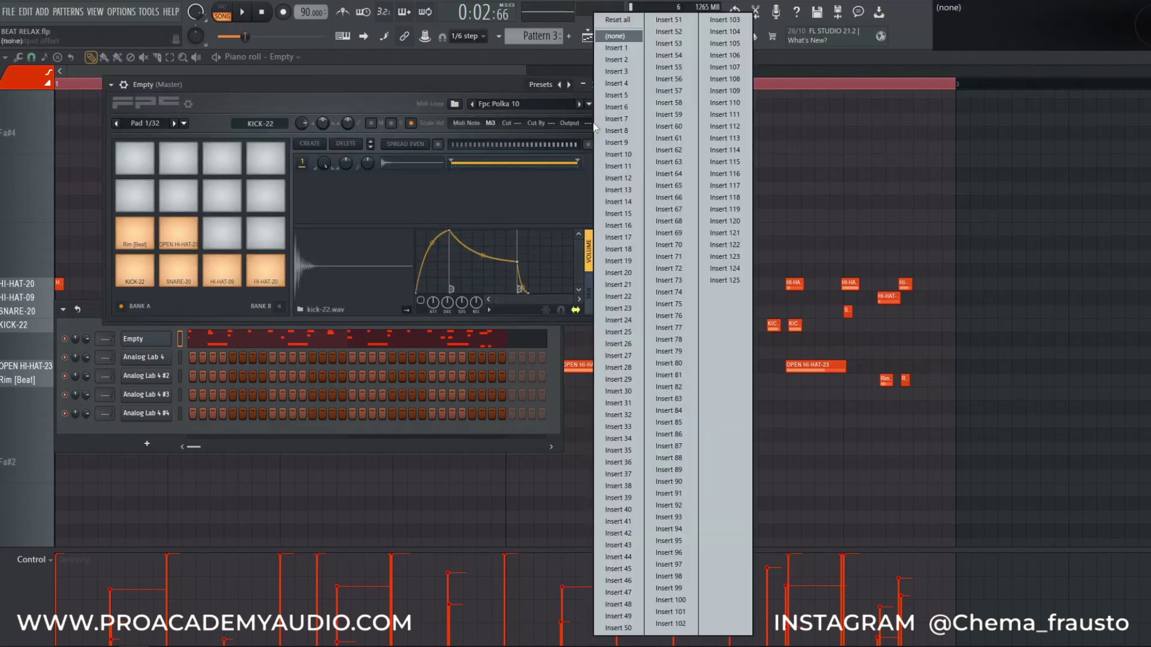
left_click(621, 49)
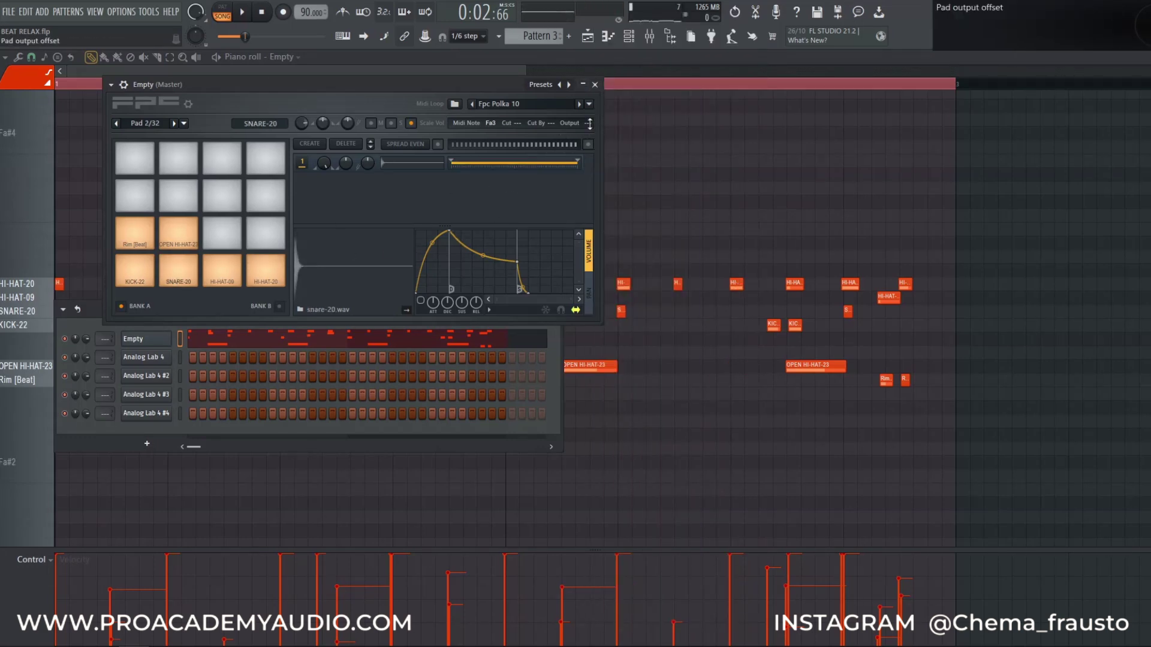
left_click(590, 124)
left_click(617, 58)
Step: Route the HI-HAT-09 pad's output to mixer Insert 3 and the HI-HAT-20 pad's output to Insert 4
left_click(588, 123)
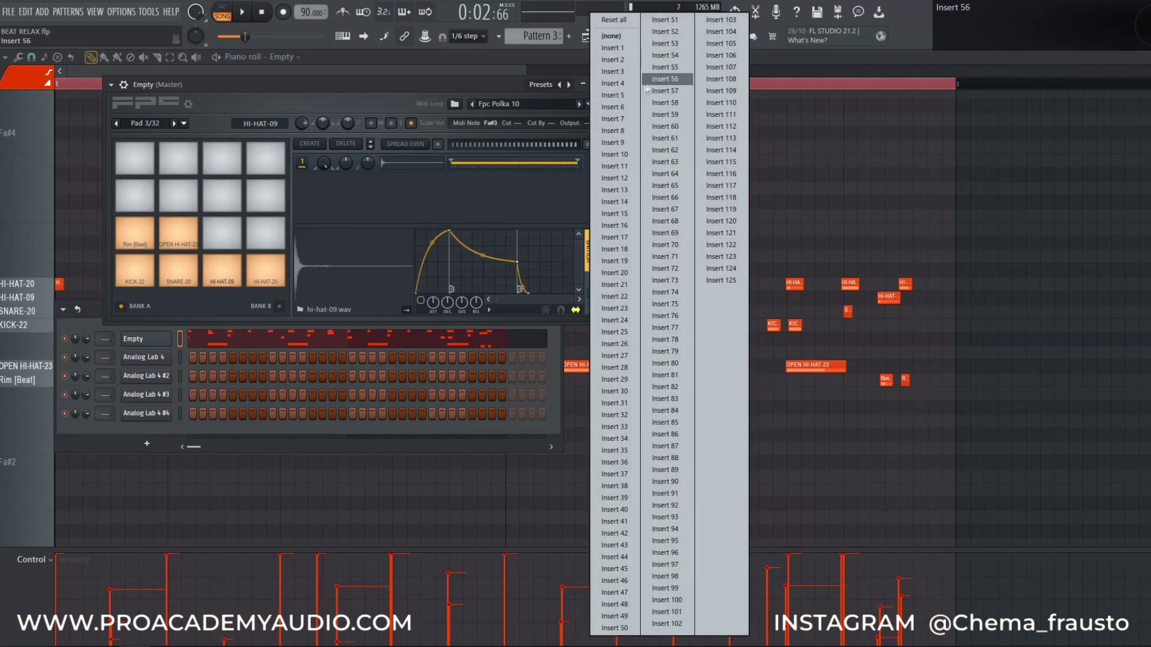
left_click(617, 71)
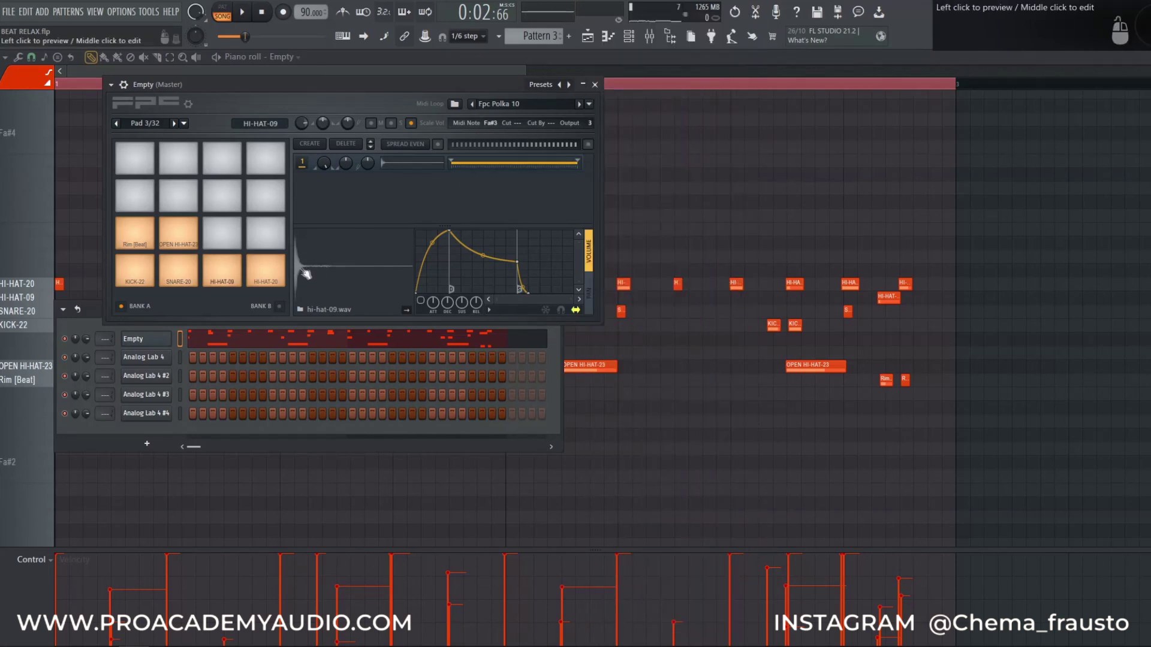
left_click(580, 122)
left_click(605, 83)
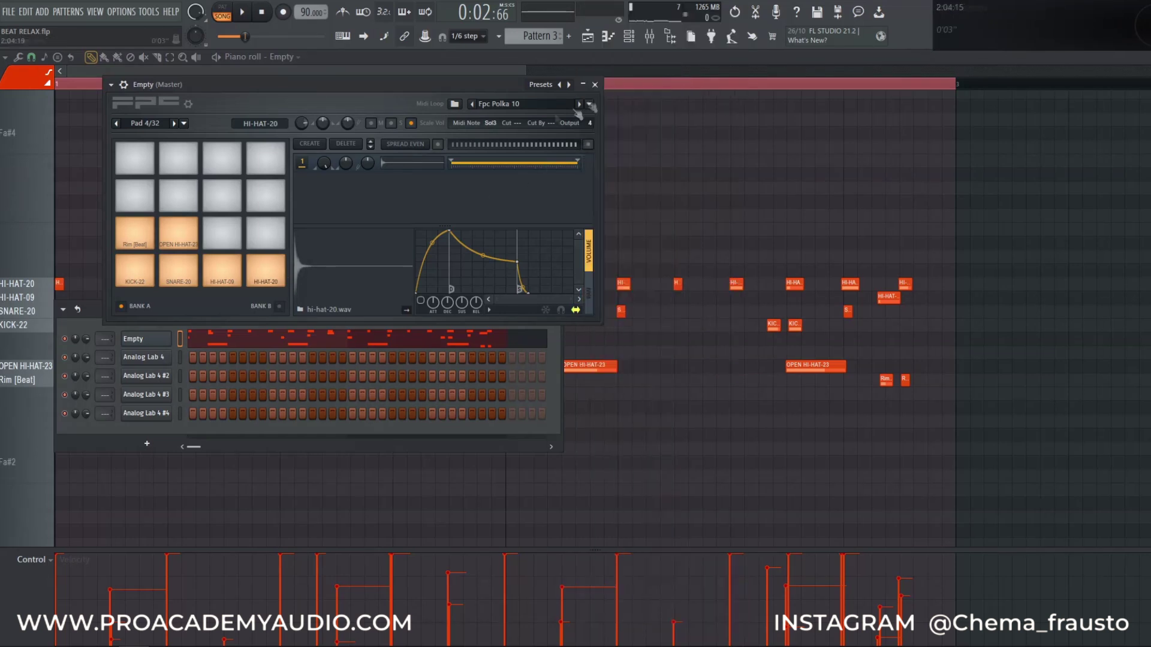
Step: Route the Rim [Beat] pad to mixer Insert 5 and the OPEN HI-HAT-23 pad to Insert 6, and close the FPC
left_click(139, 233)
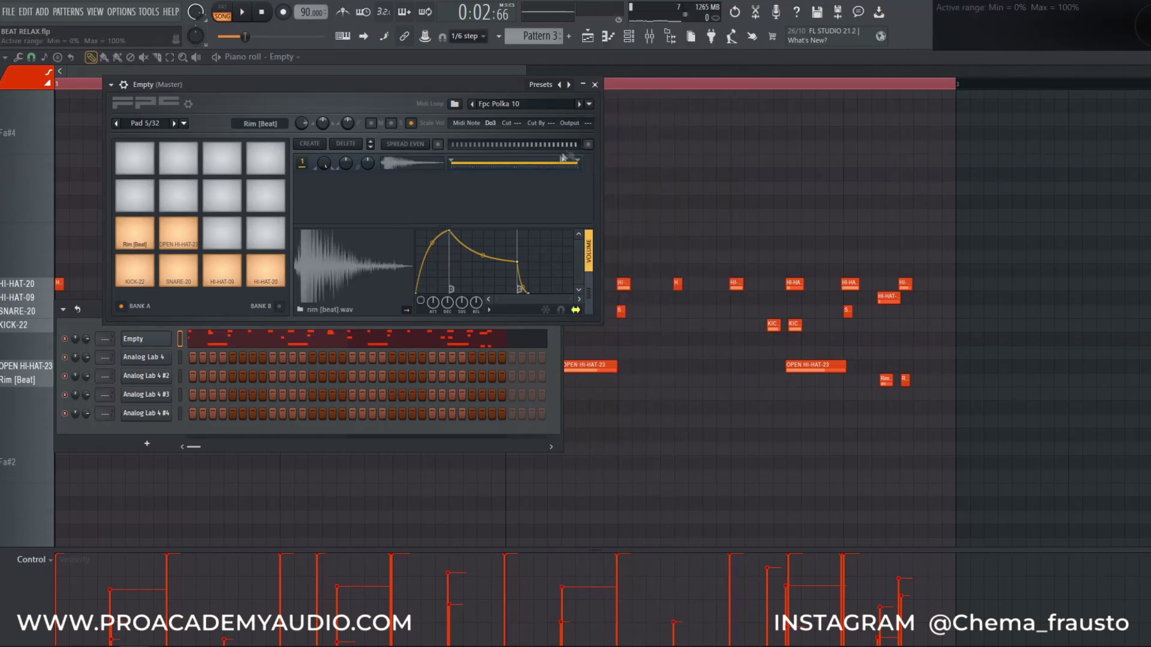
left_click(583, 123)
left_click(609, 97)
left_click(178, 233)
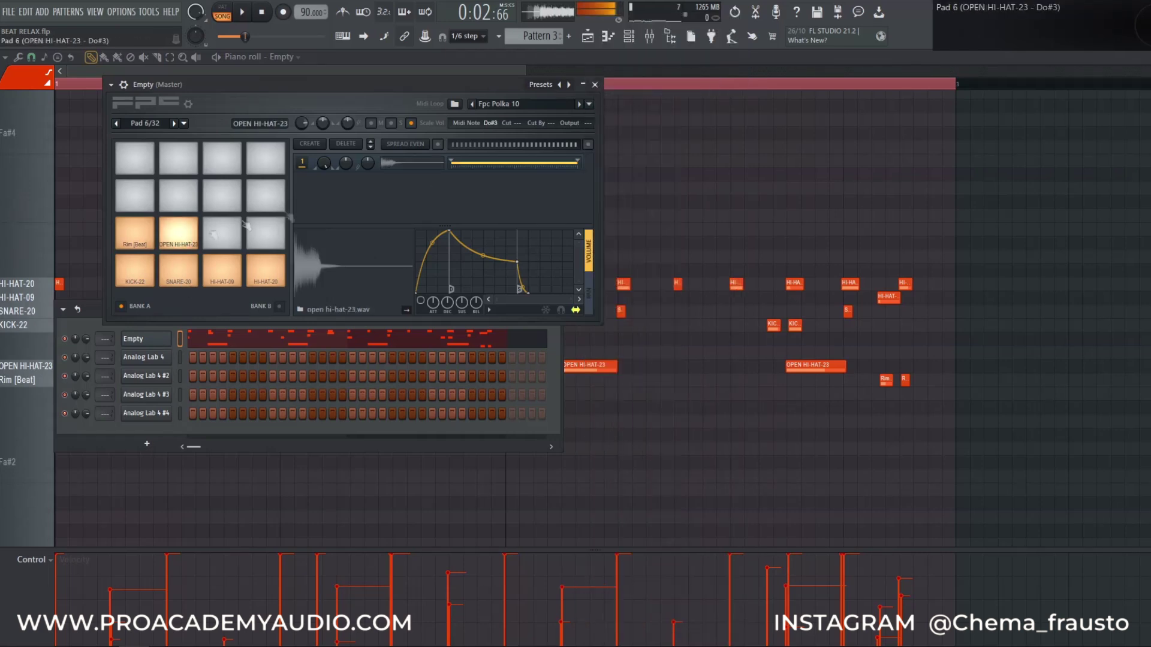
left_click(585, 124)
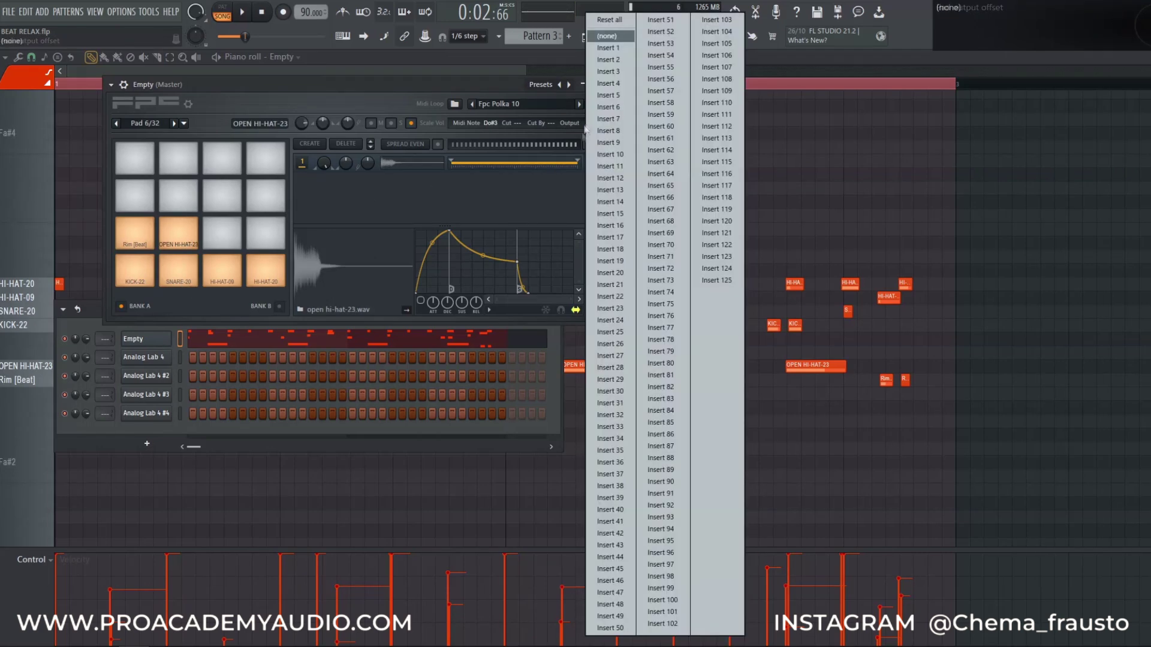
left_click(621, 102)
left_click(594, 84)
Step: Play the pattern with the mixer open and mute and unmute Inserts 1 to 6 to check the drum routing
key("F9")
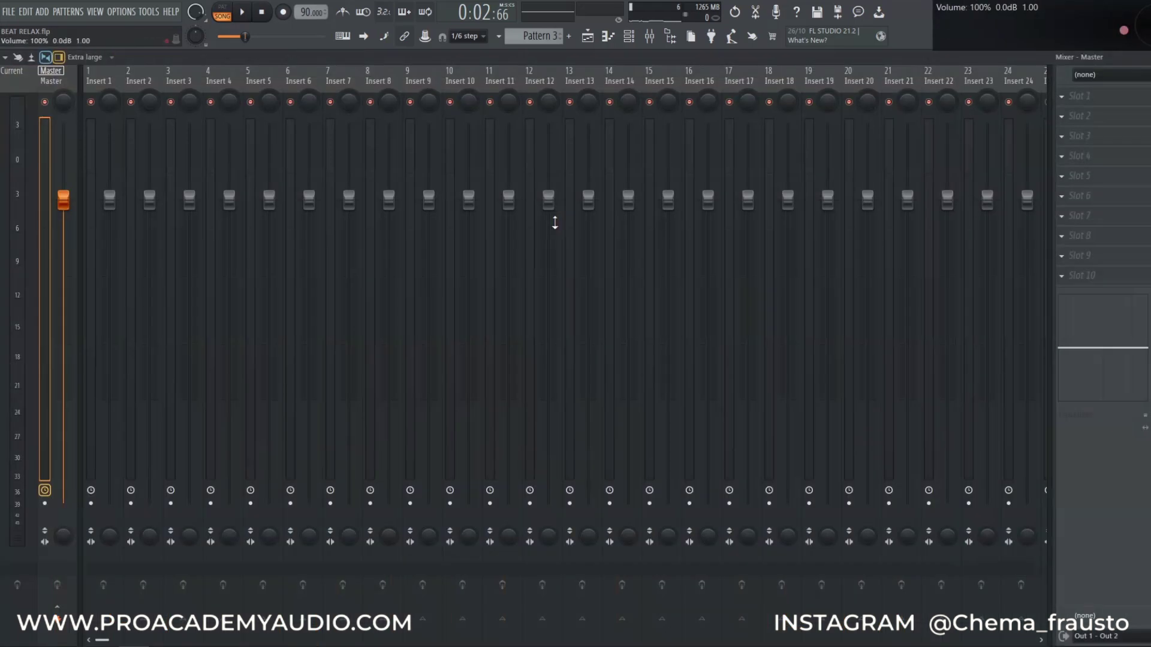
key("space")
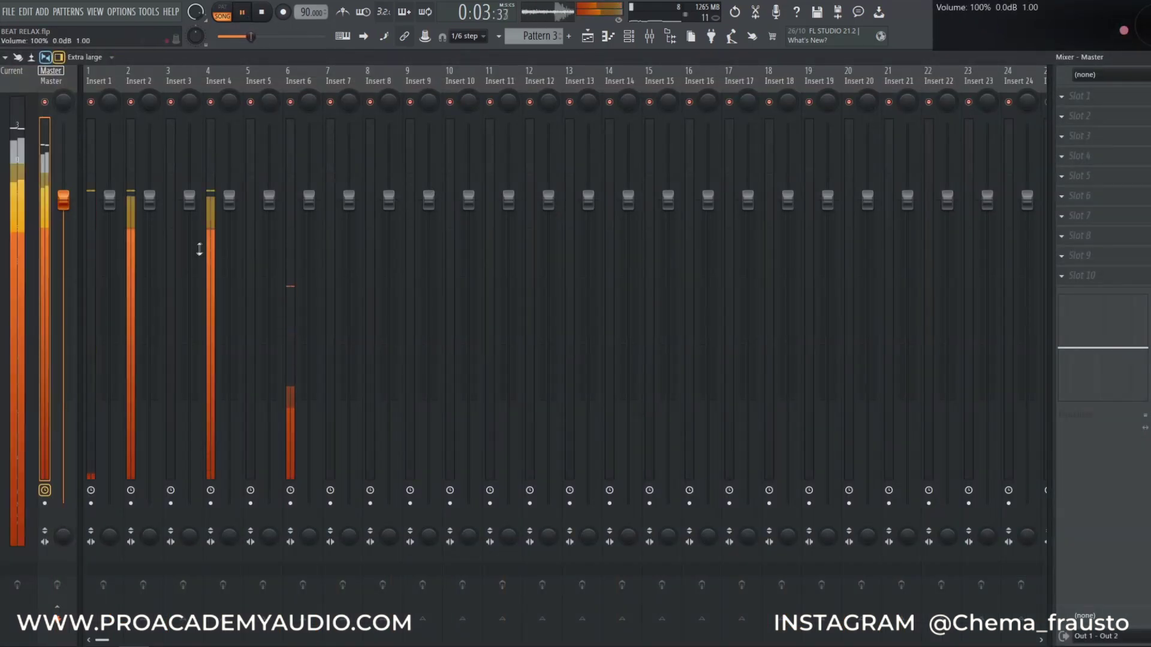
left_click_drag(94, 103, 296, 108)
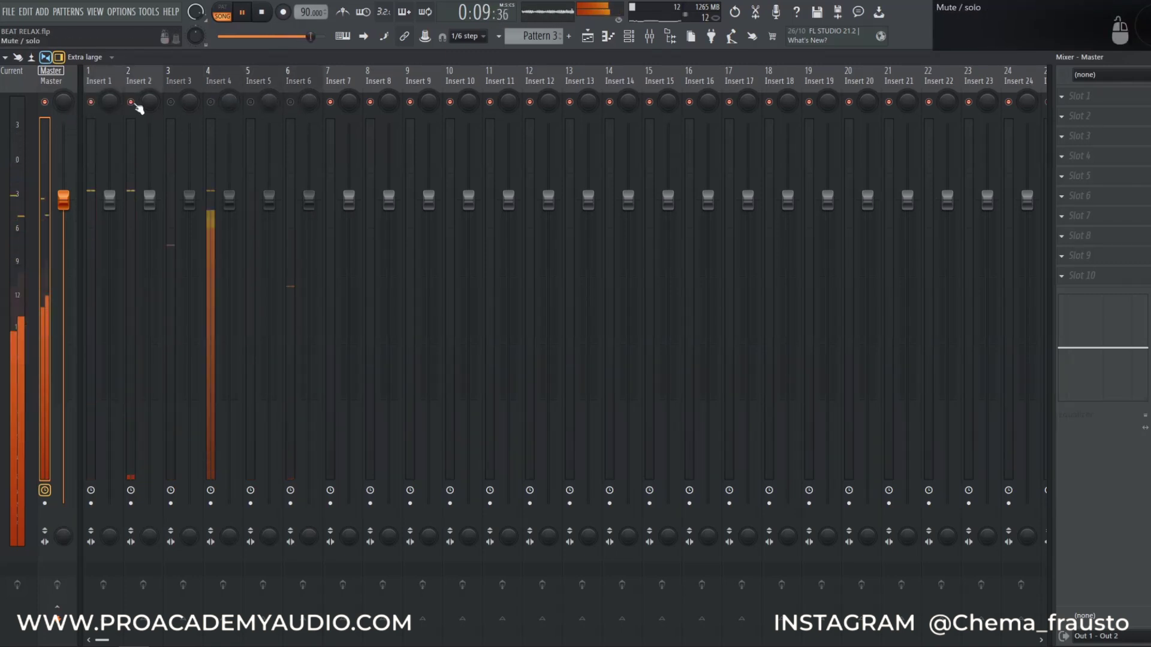
left_click_drag(172, 107, 277, 108)
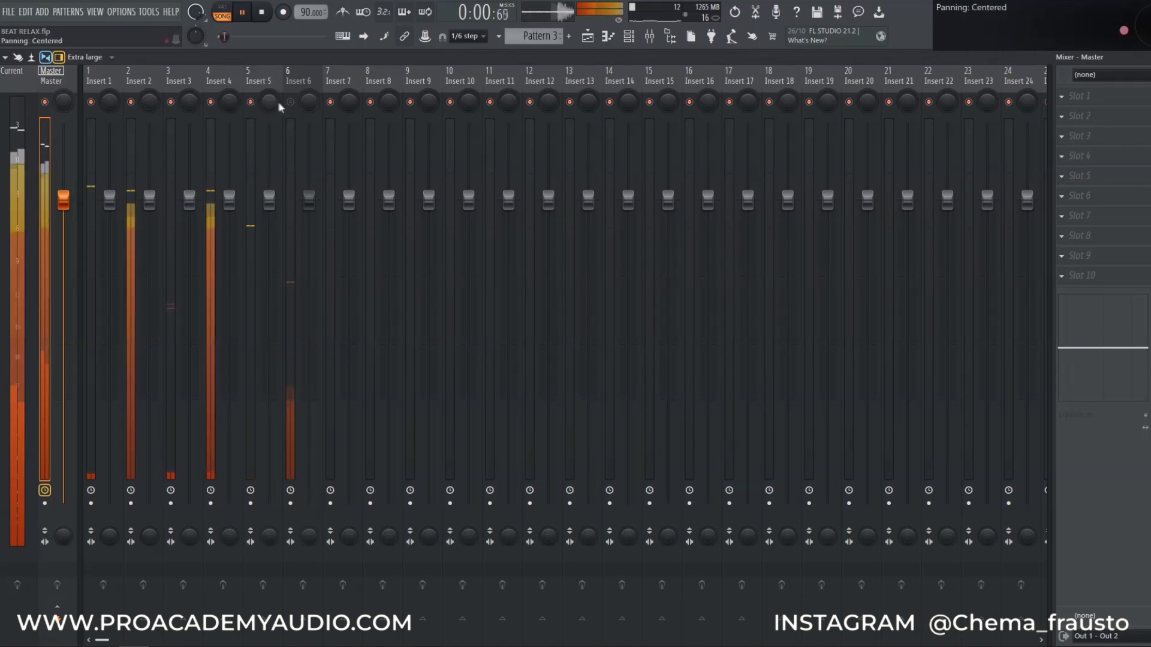
Step: Rename mixer Inserts 1 to 6 together as DRUMS and colour them green
left_click_drag(297, 78, 90, 79)
right_click(160, 84)
left_click(202, 92)
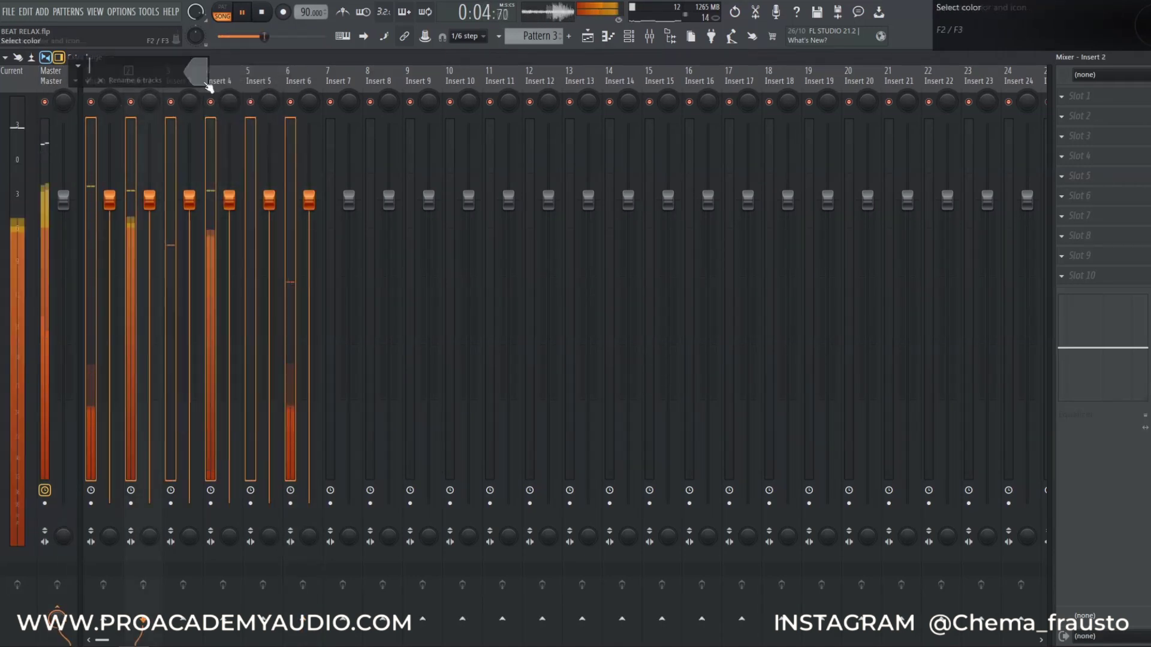
type("DRUMS")
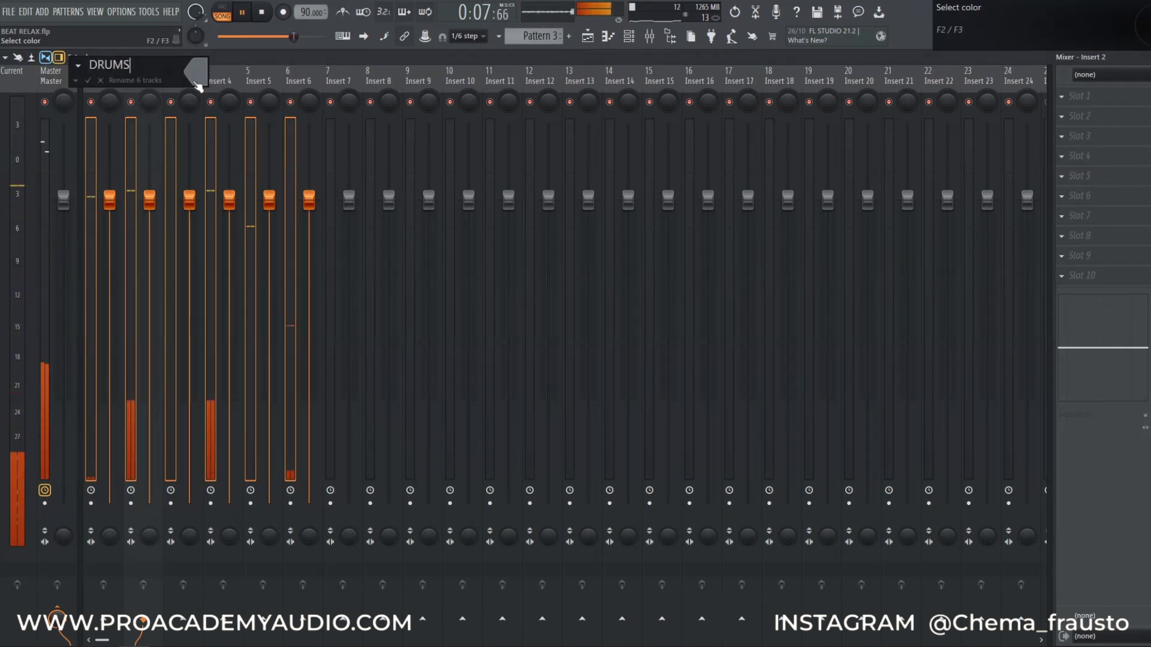
left_click(197, 84)
left_click(243, 283)
key("Return")
key("Return")
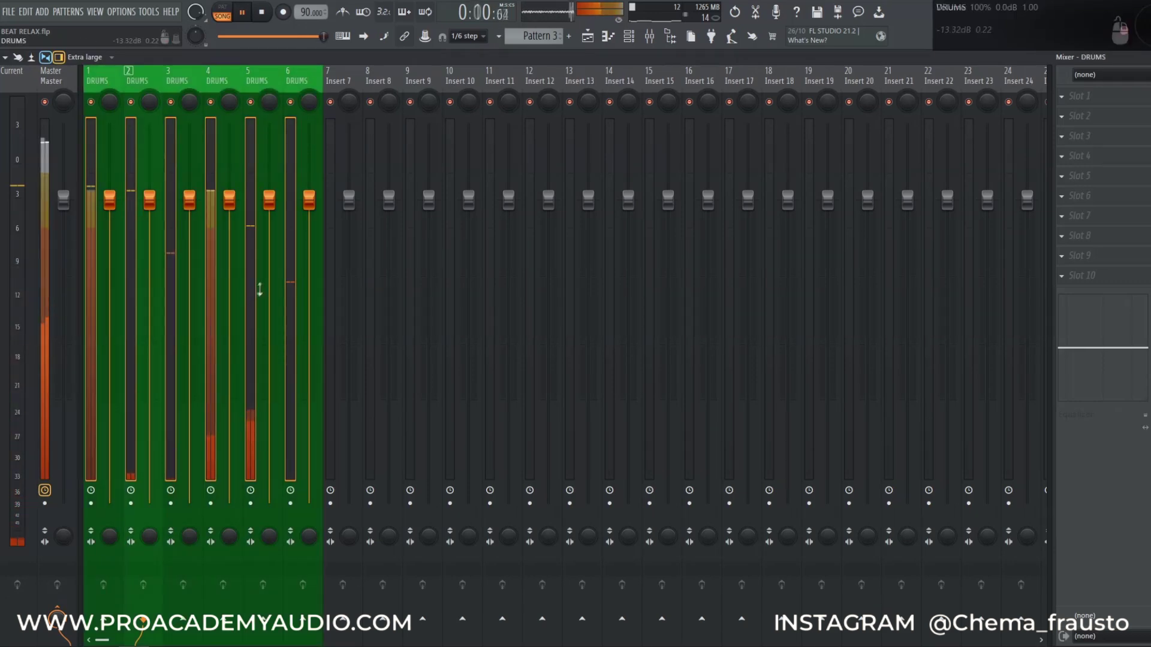